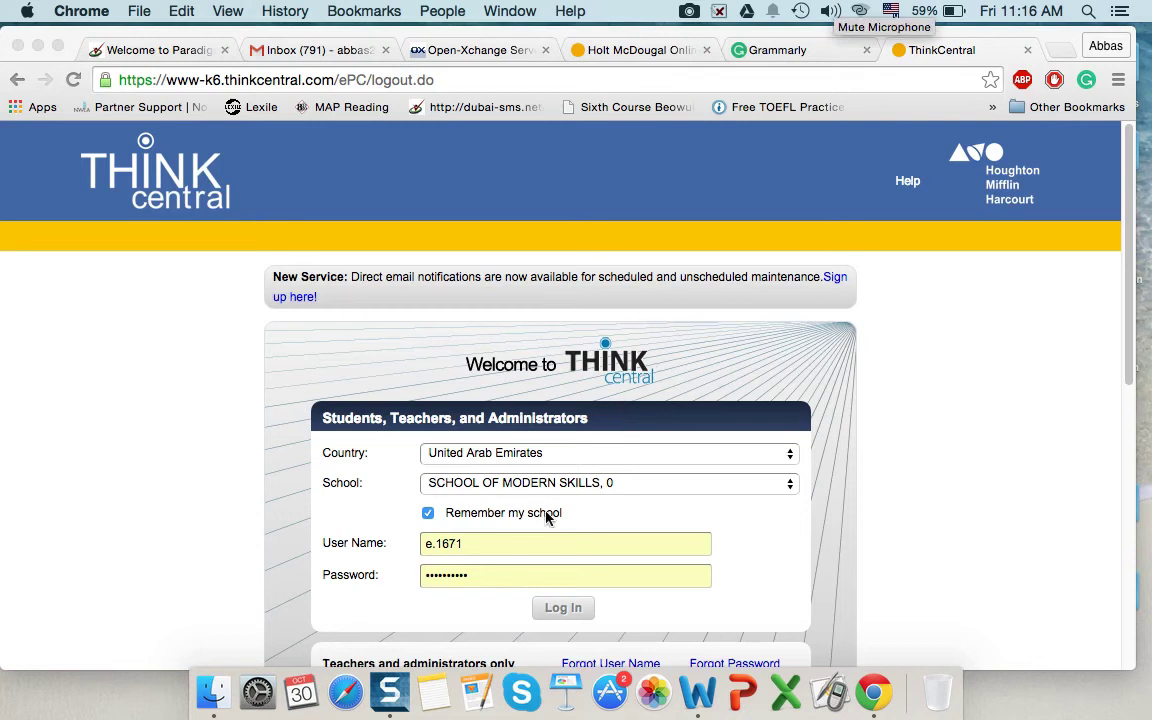
Step: Log in with an edited teacher user name and a new password
{"action": "left_click", "coordinate": [475, 546]}
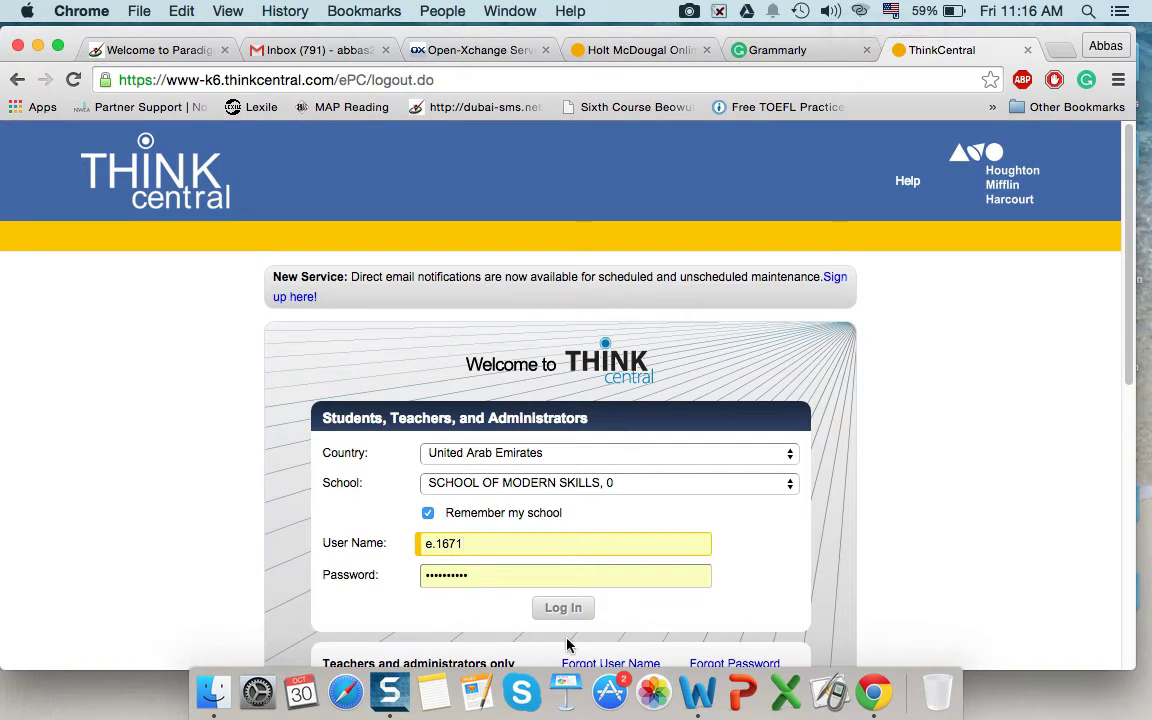
{"action": "key", "text": "BackSpace"}
{"action": "key", "text": "BackSpace"}
{"action": "key", "text": "BackSpace"}
{"action": "key", "text": "BackSpace"}
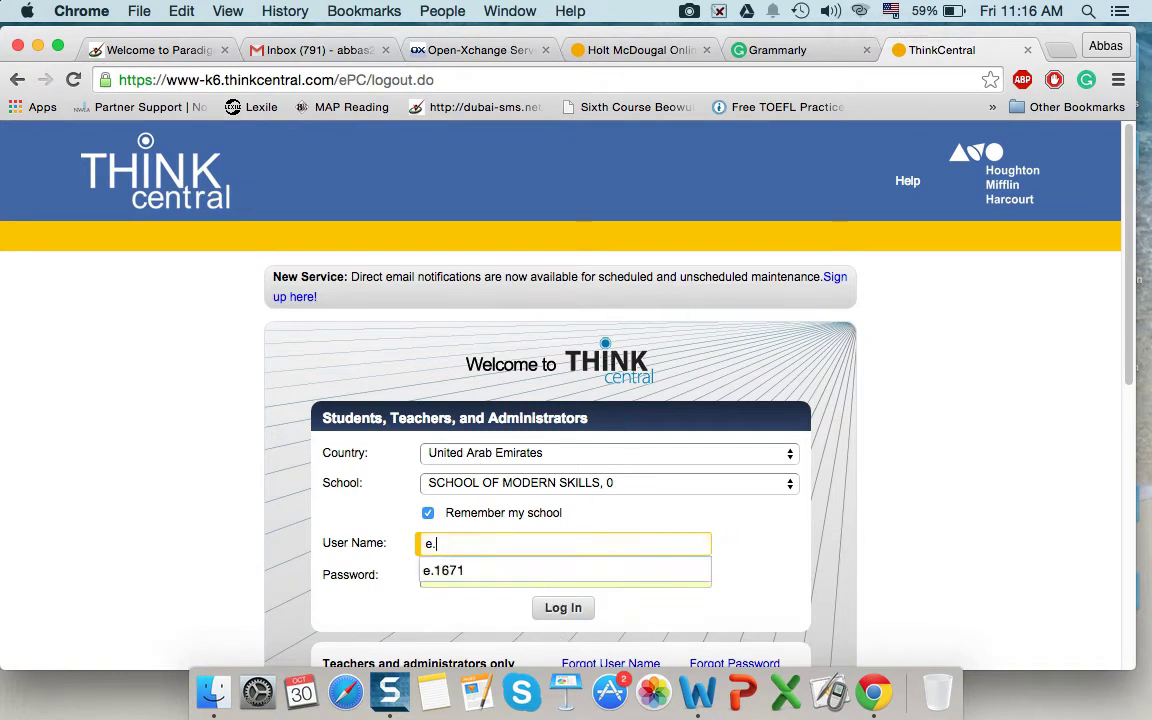
{"action": "type", "text": "1353"}
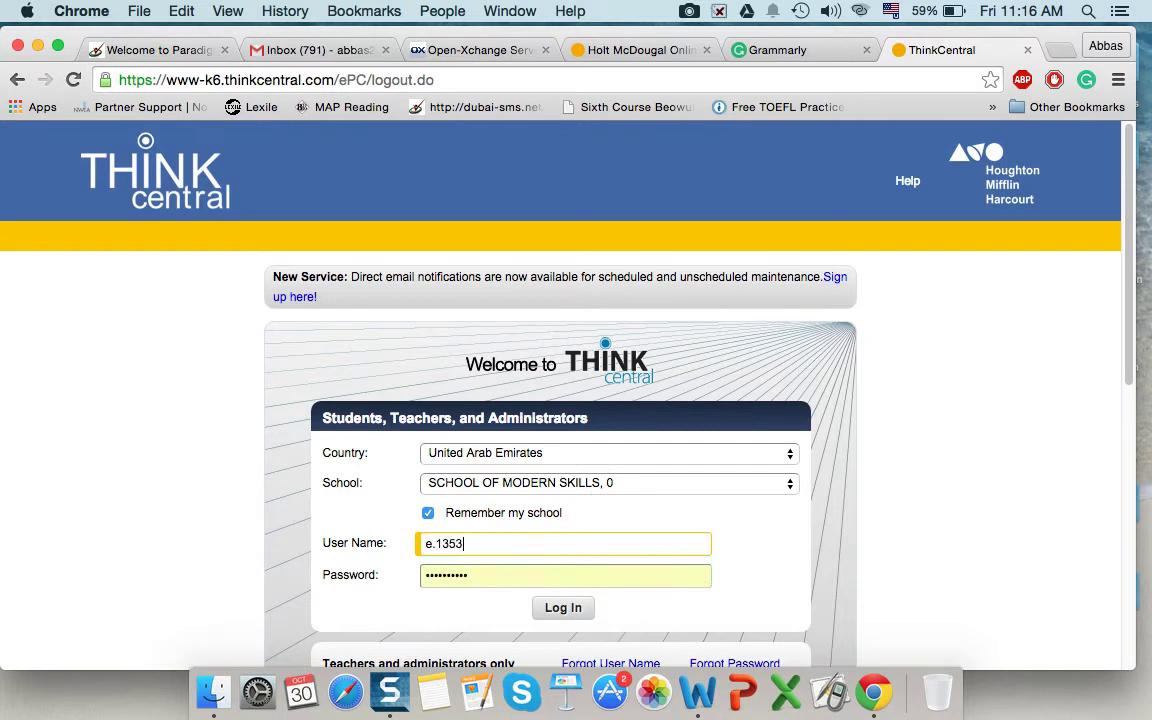
{"action": "key", "text": "Tab"}
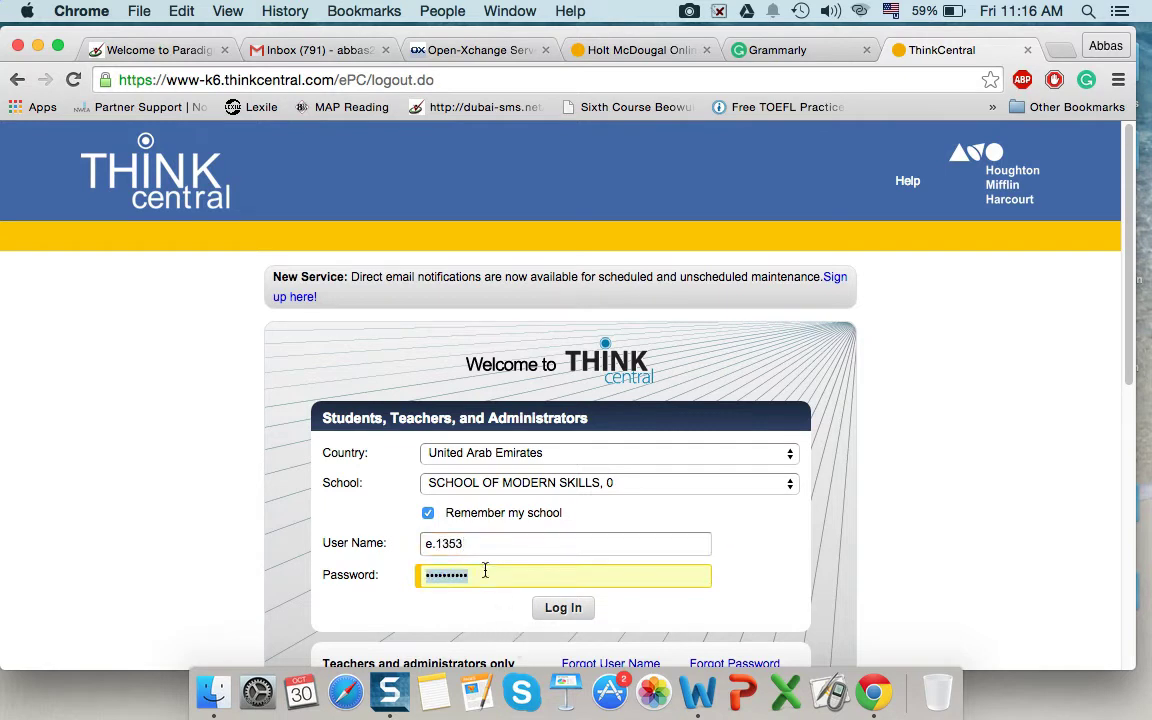
{"action": "type", "text": "**"}
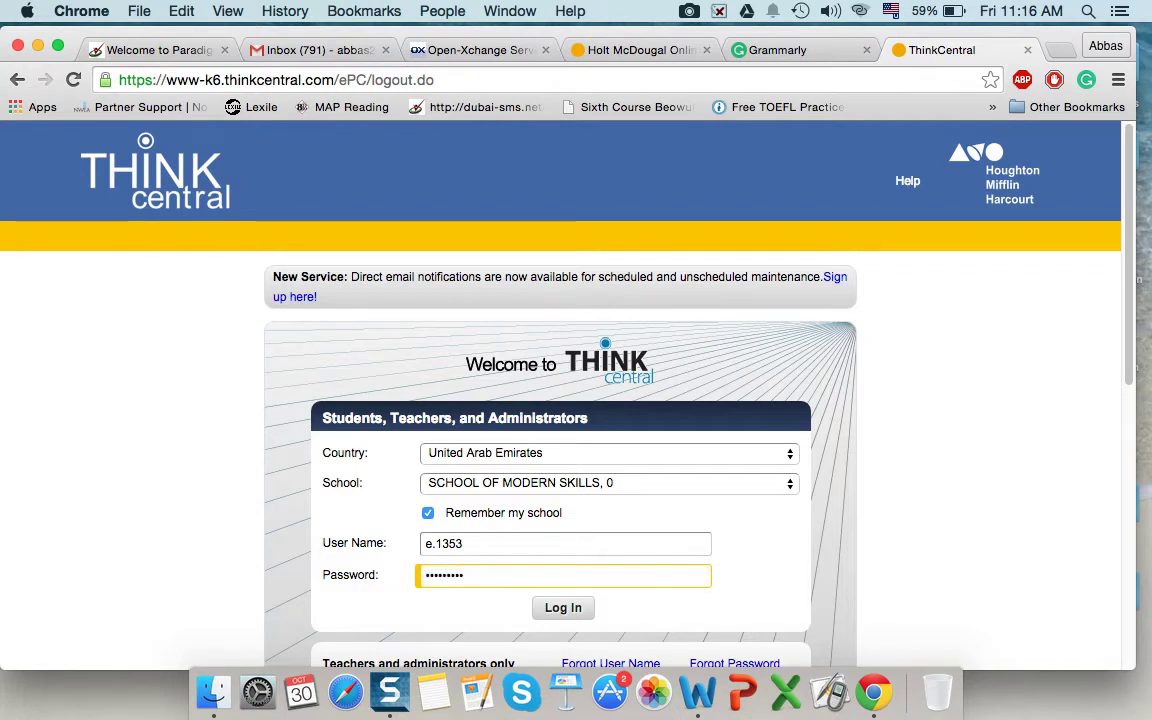
{"action": "left_click", "coordinate": [570, 607]}
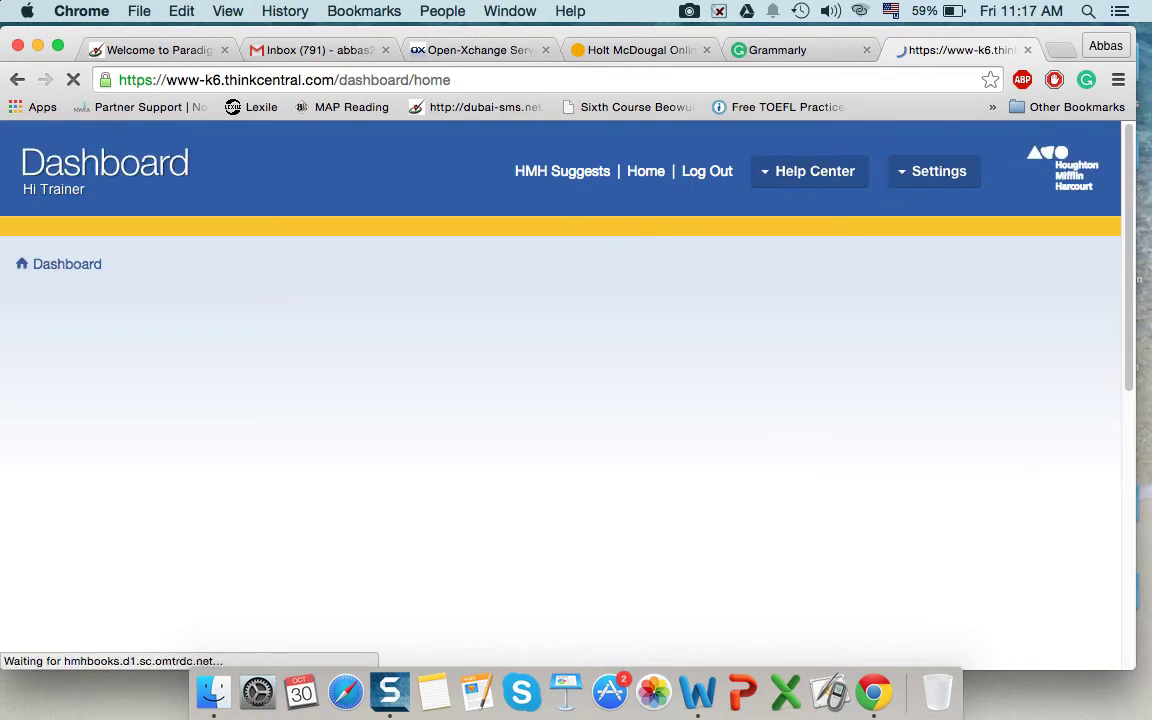
Step: Go to Manage Classes from the dashboard's Settings menu
{"action": "left_click", "coordinate": [692, 10]}
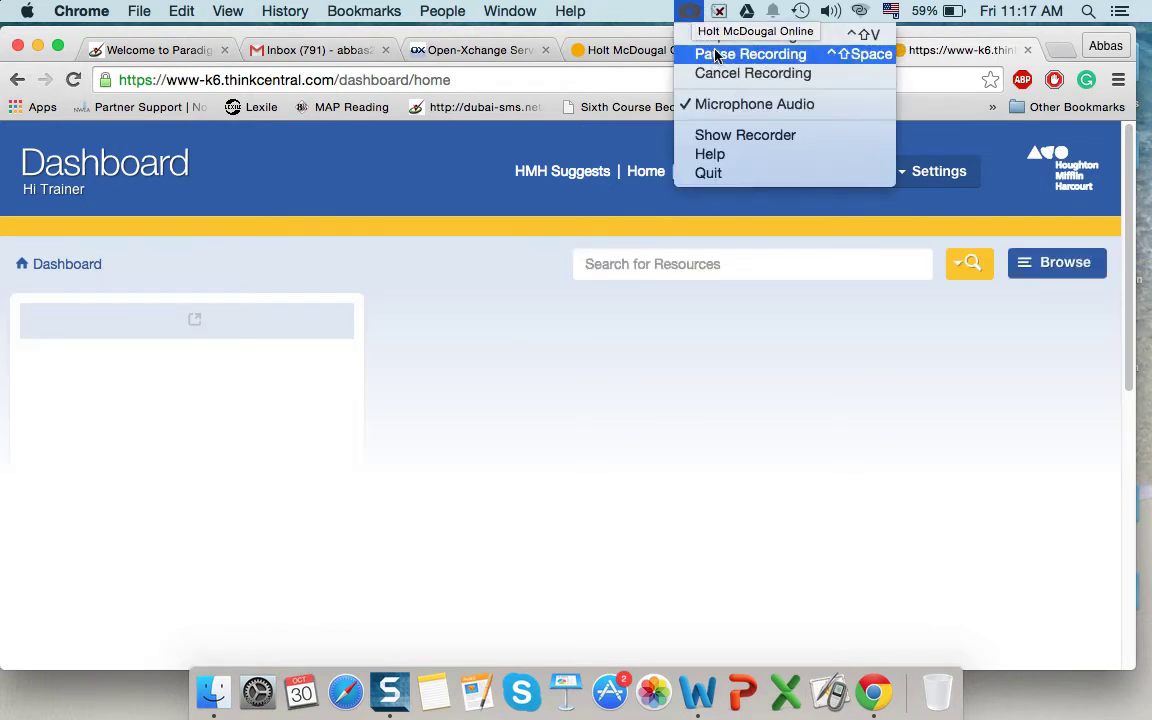
{"action": "left_click", "coordinate": [745, 54]}
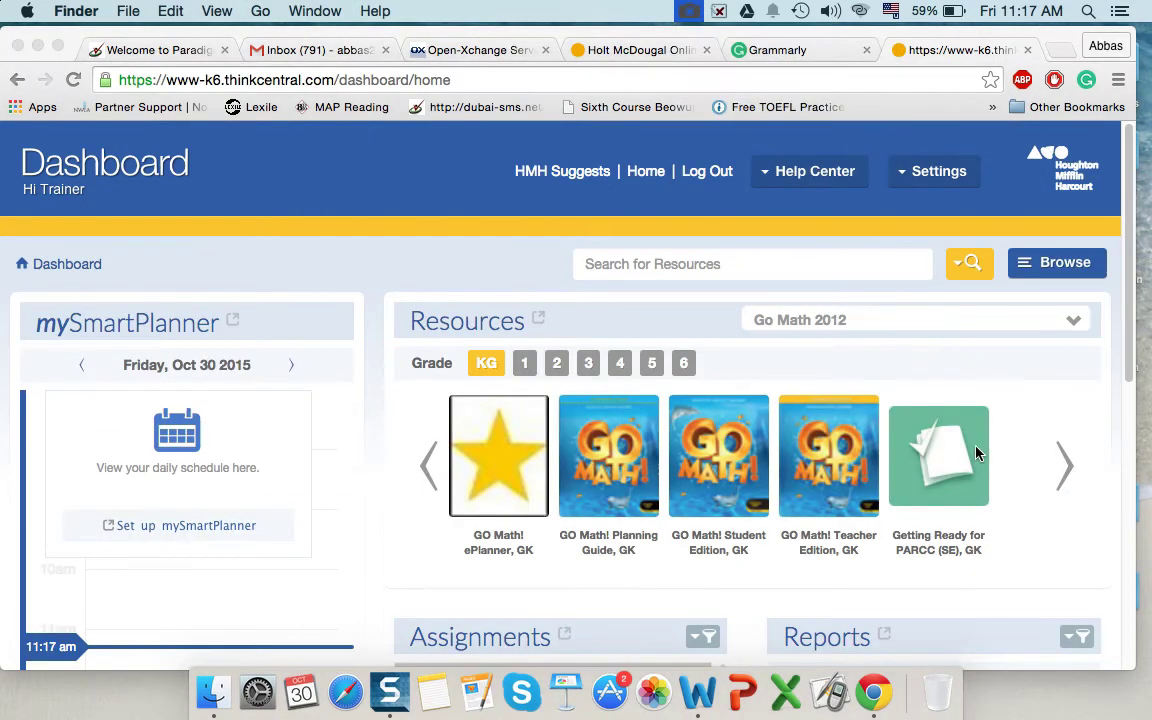
{"action": "left_click", "coordinate": [939, 183]}
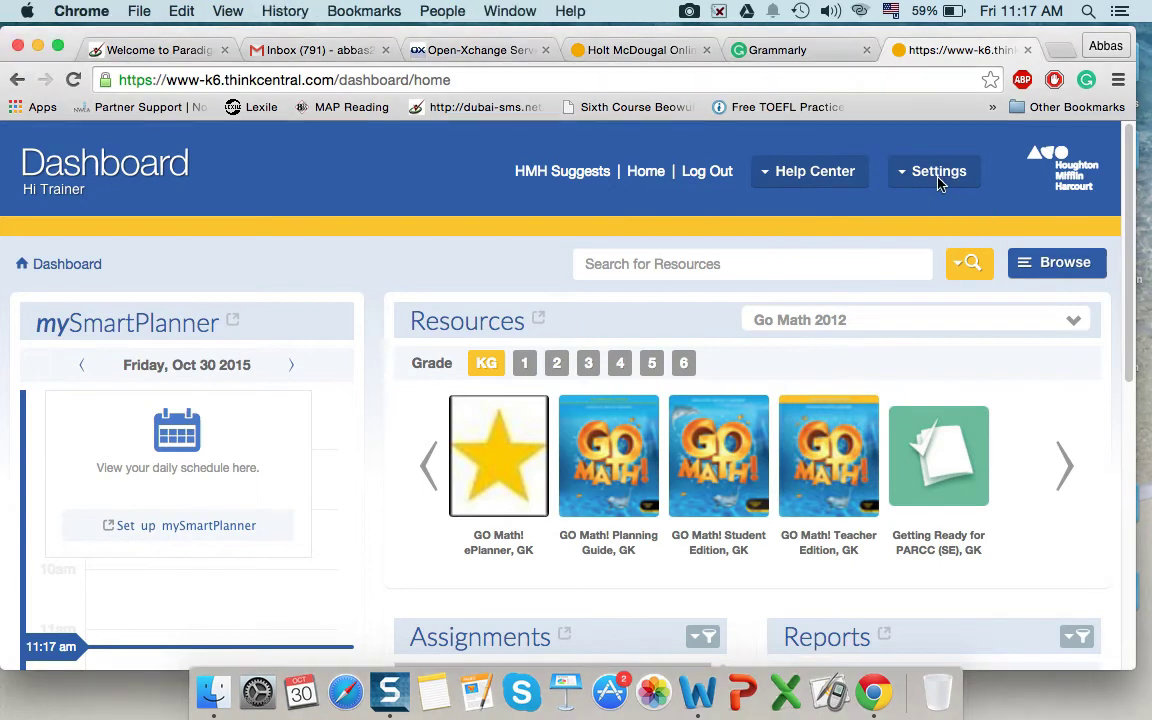
{"action": "left_click", "coordinate": [932, 176]}
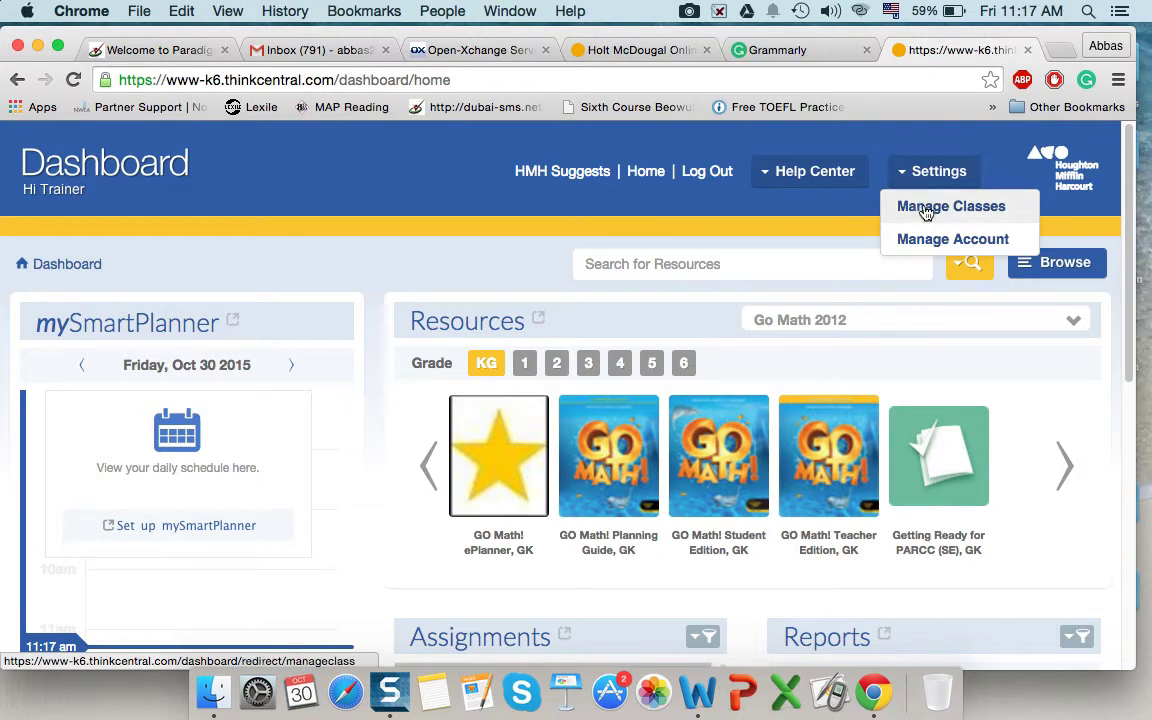
{"action": "left_click", "coordinate": [926, 210]}
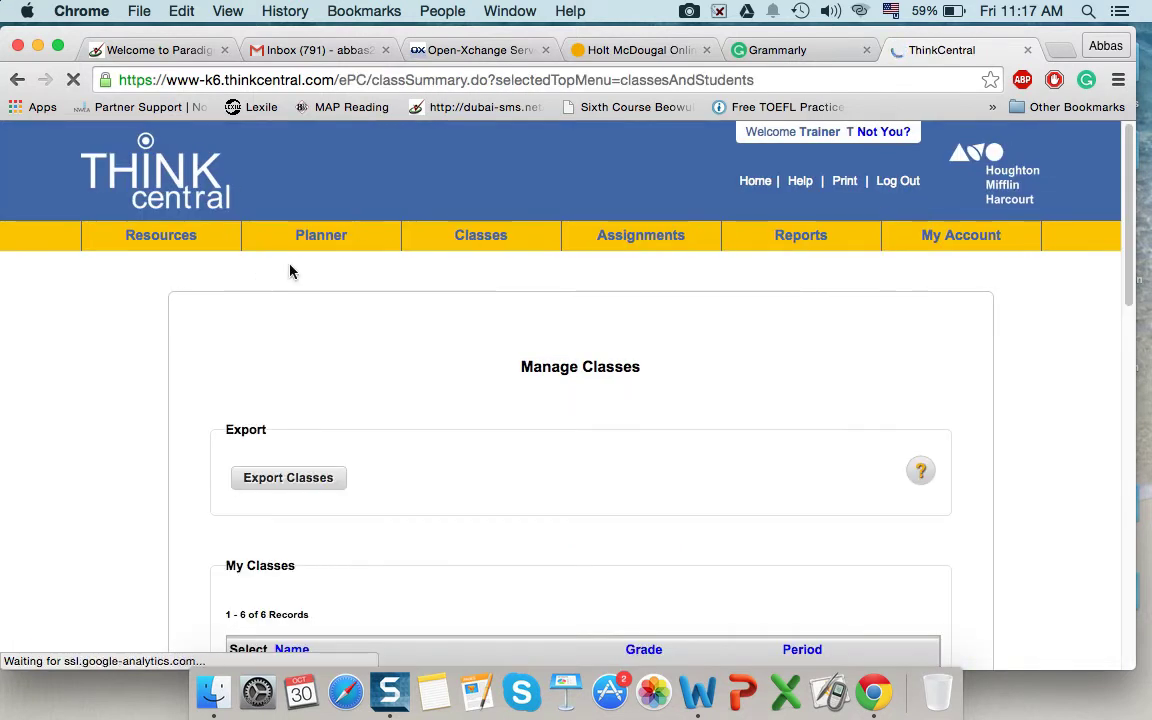
Step: Start a new class with Add > Class on the Classes tab
{"action": "mouse_move", "coordinate": [481, 240]}
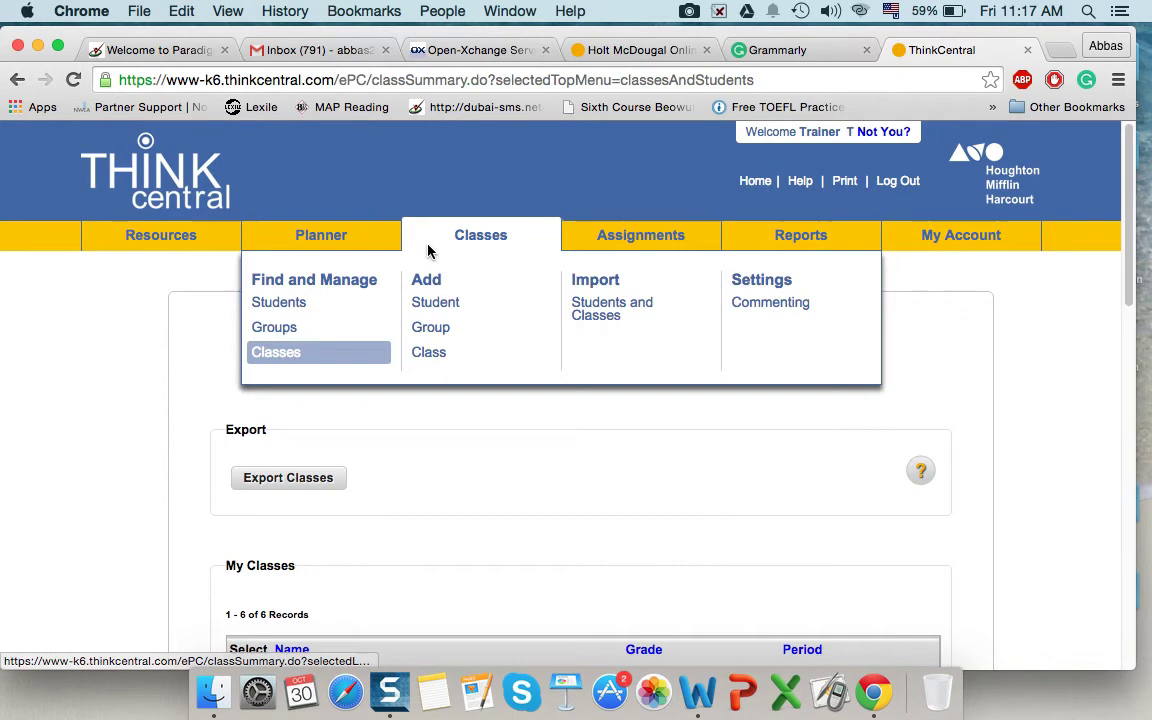
{"action": "left_click", "coordinate": [433, 362]}
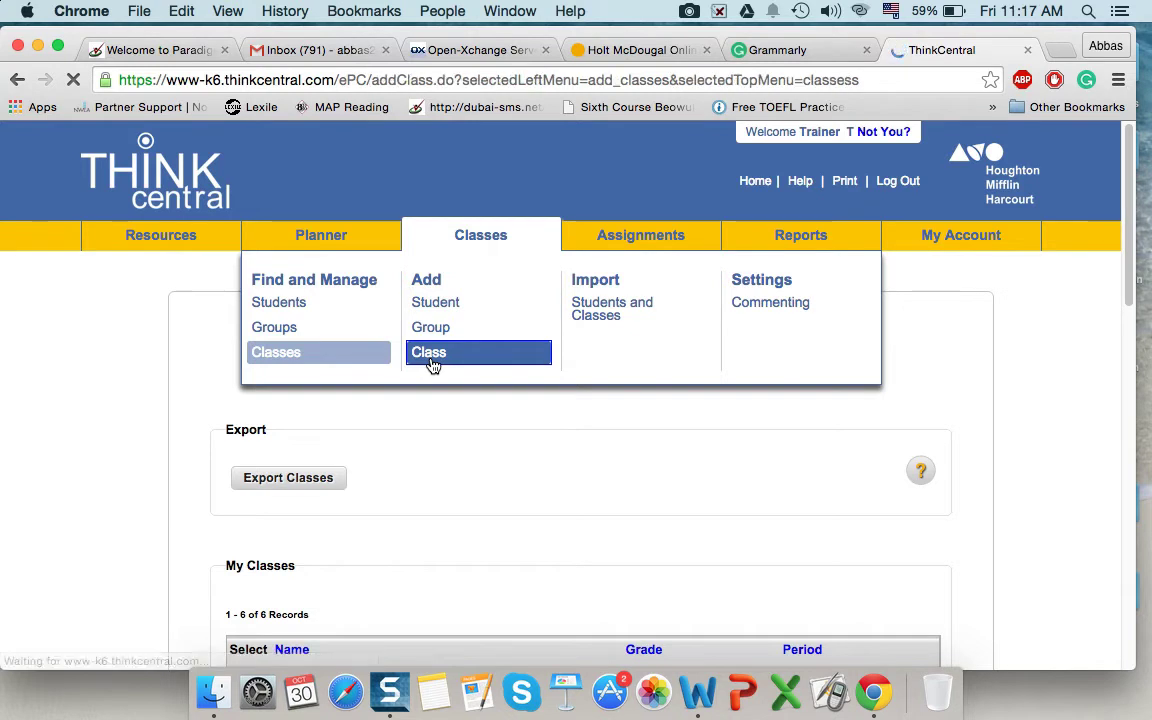
Step: Enter class name Grade 1 B, choose grade Grade 1, and set period to 4
{"action": "scroll", "coordinate": [358, 489], "scroll_direction": "down", "scroll_amount": 3}
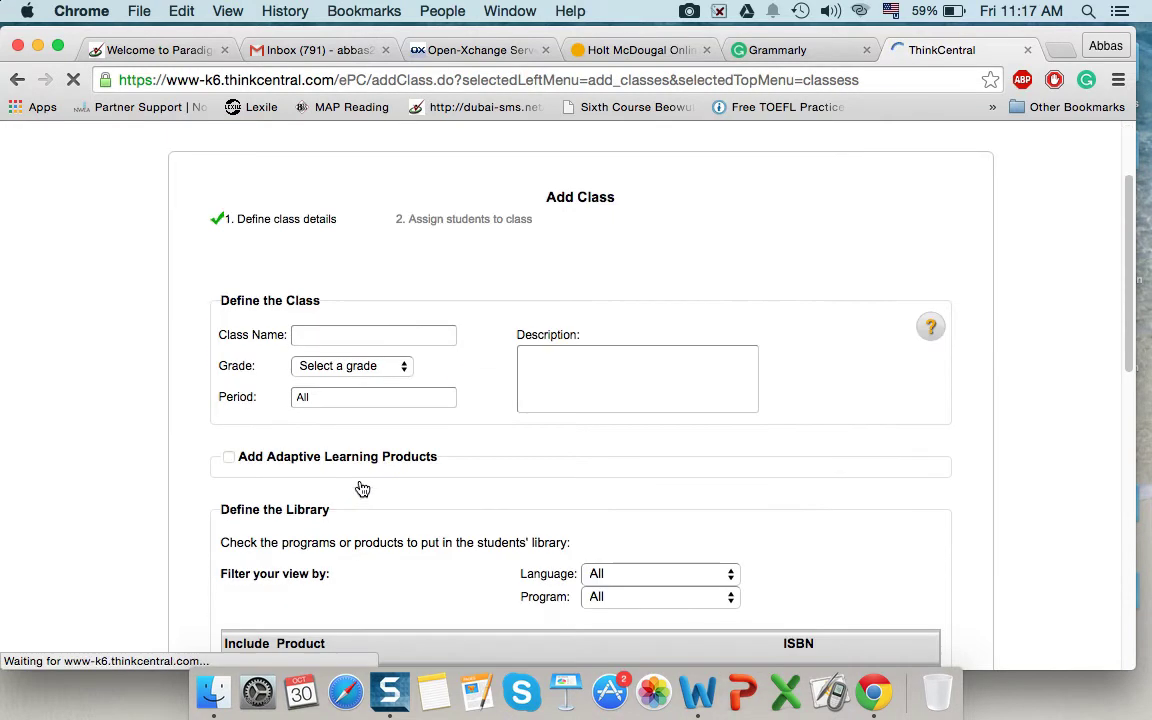
{"action": "left_click", "coordinate": [334, 335]}
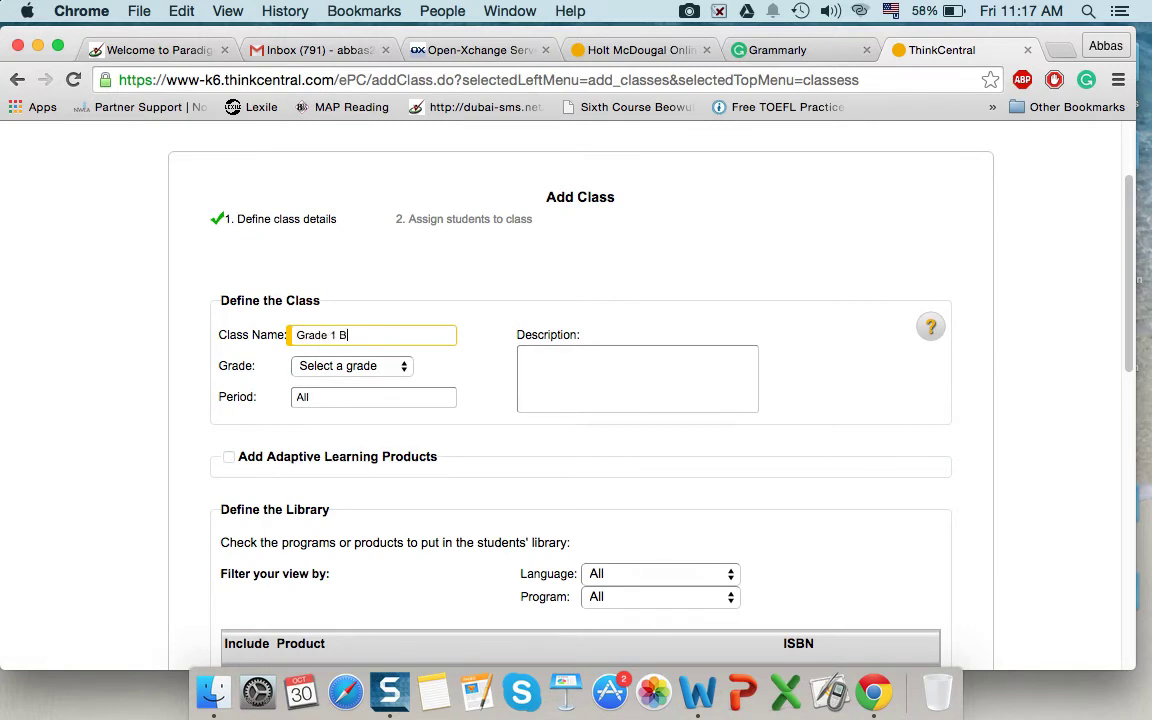
{"action": "left_click", "coordinate": [352, 367]}
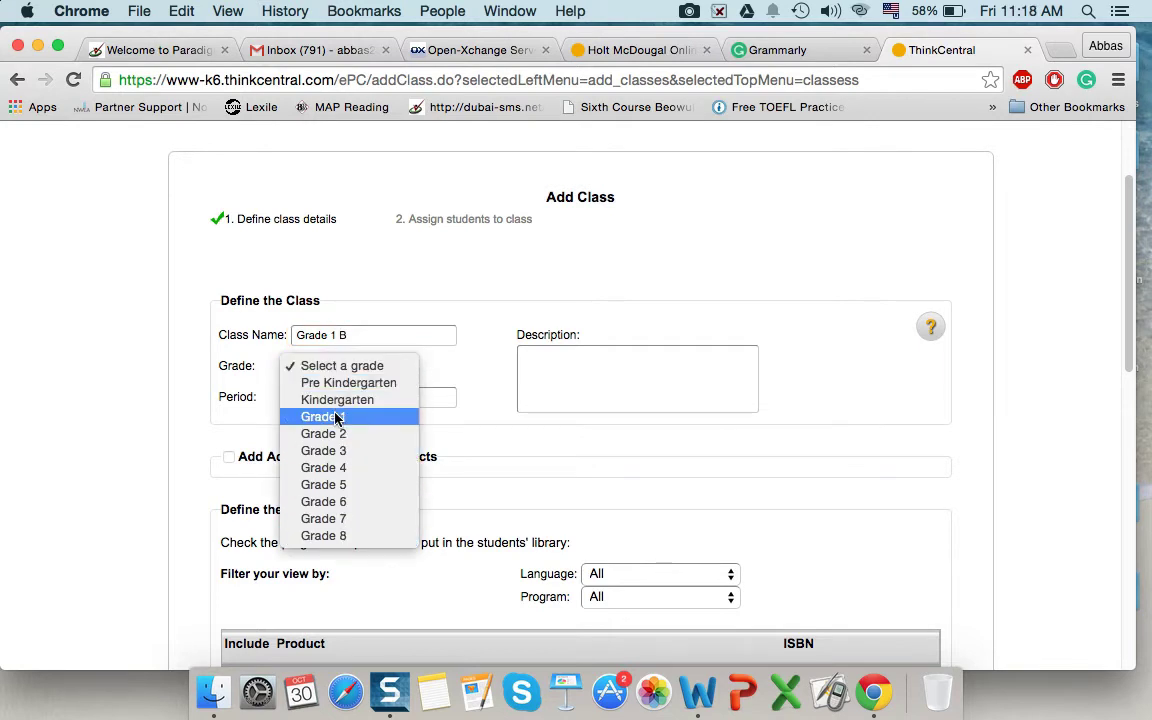
{"action": "left_click", "coordinate": [336, 417]}
{"action": "left_click", "coordinate": [333, 398]}
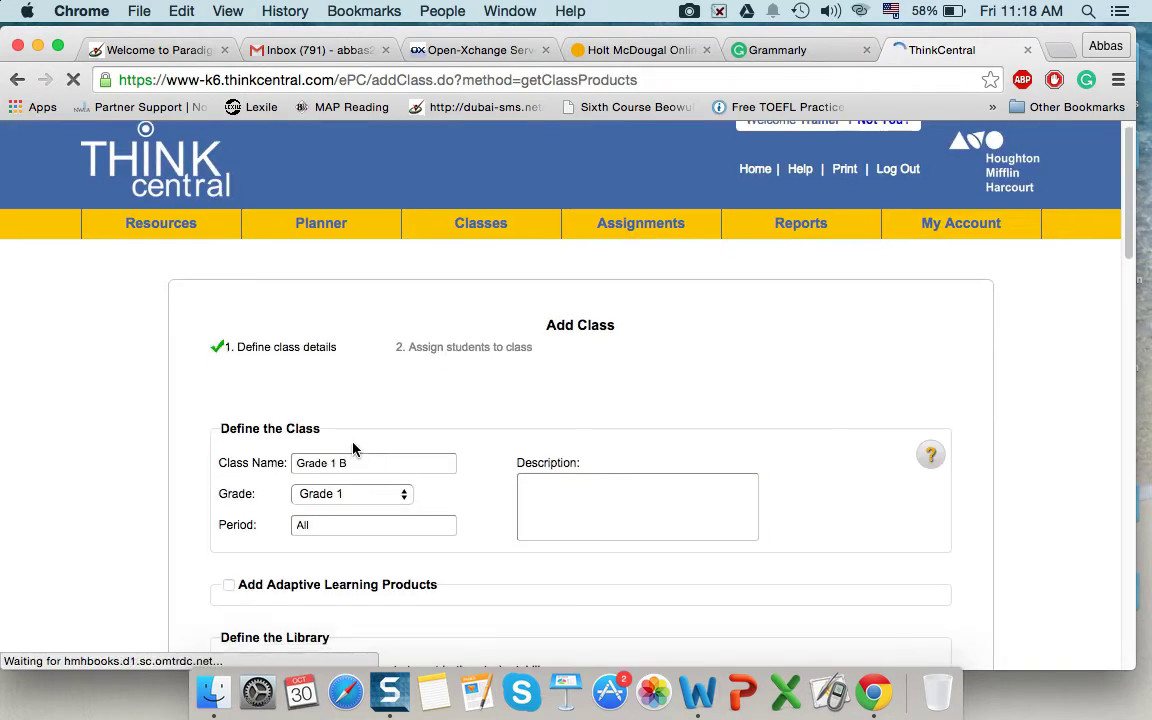
{"action": "double_click", "coordinate": [333, 477]}
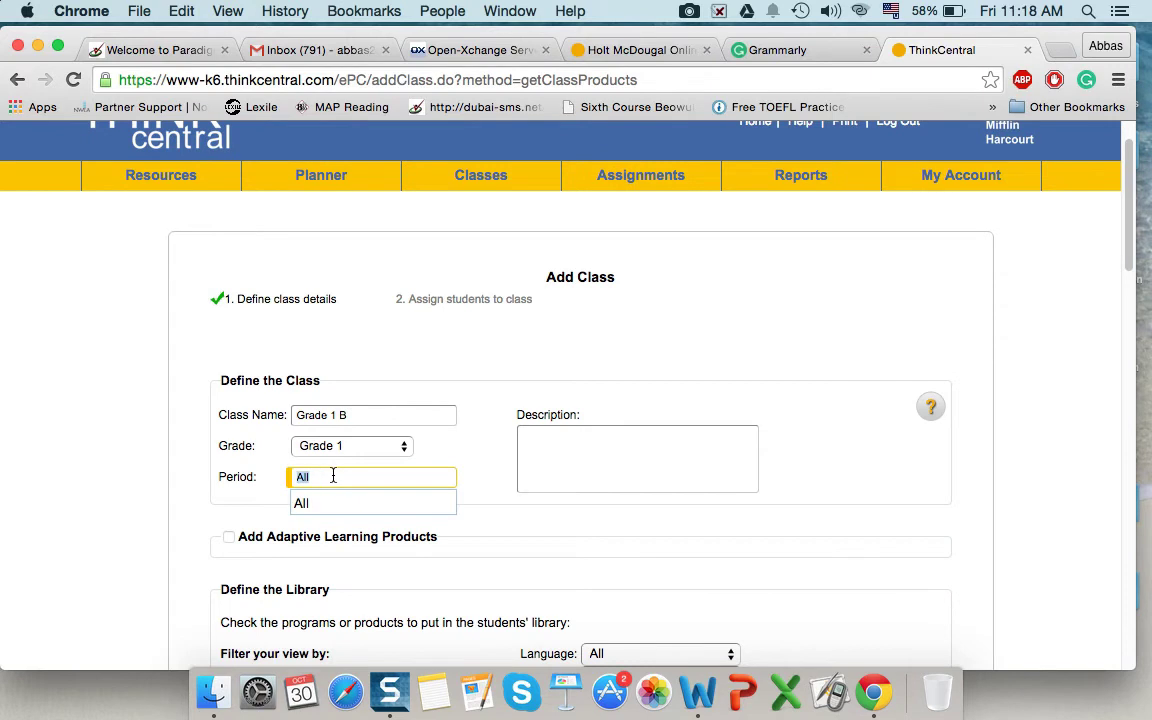
{"action": "type", "text": "4"}
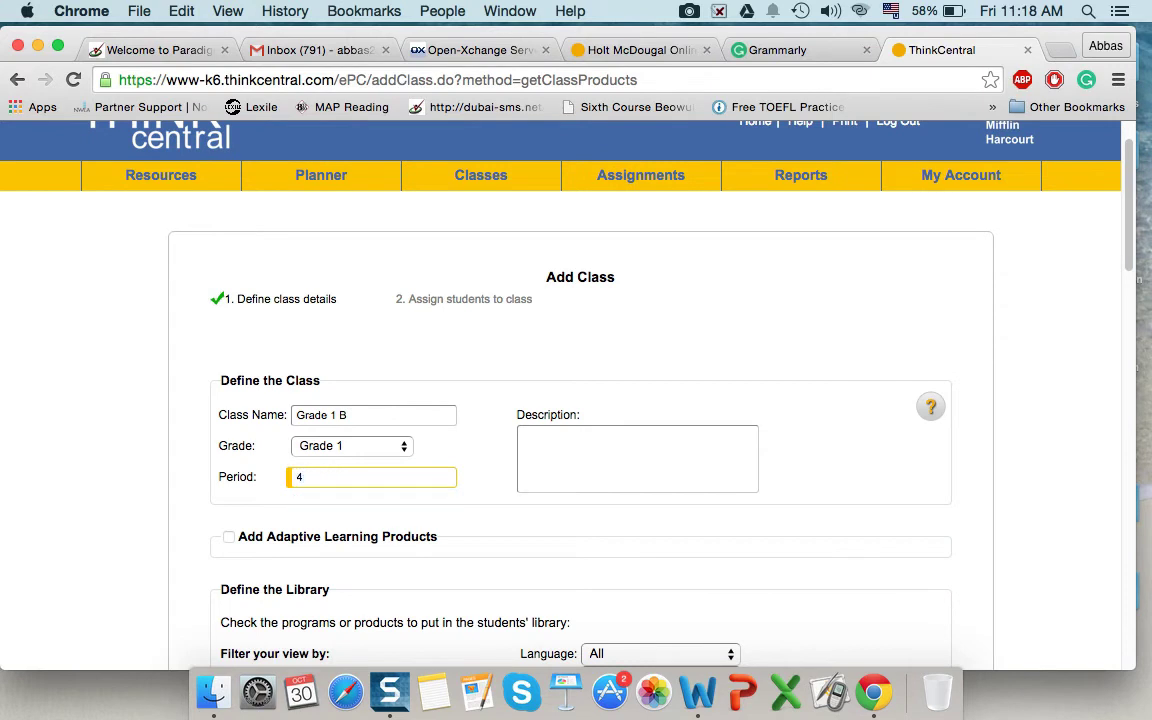
{"action": "scroll", "coordinate": [843, 496], "scroll_direction": "down", "scroll_amount": 5}
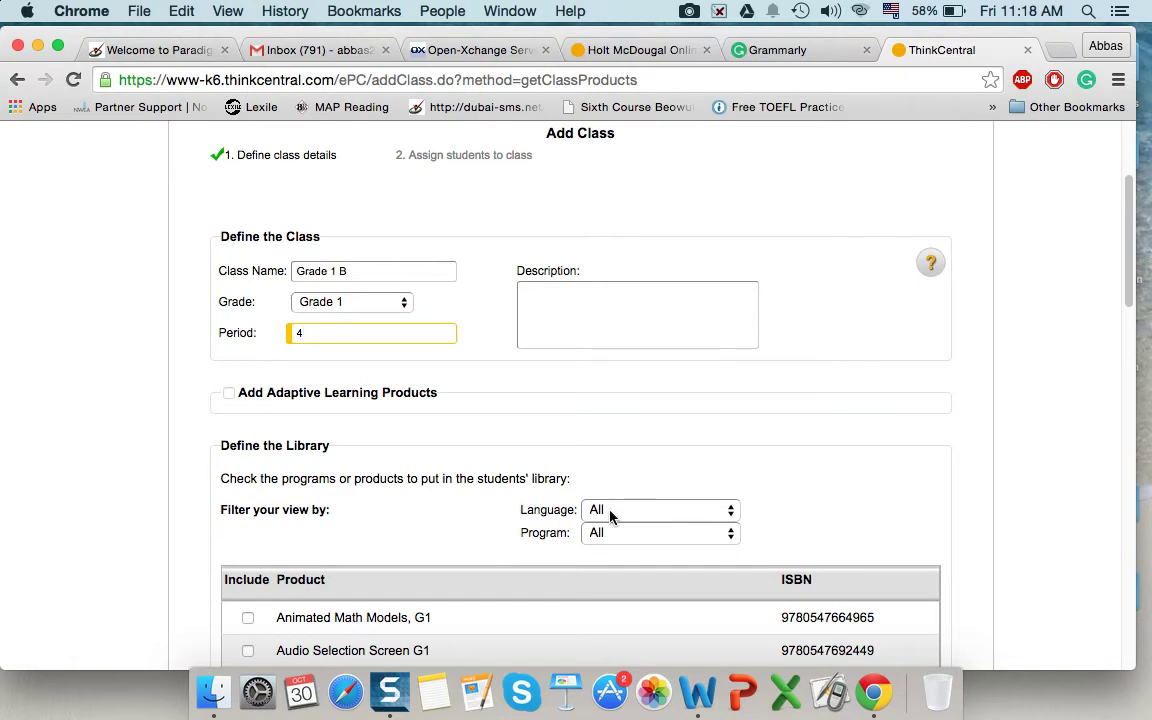
Step: Filter the product library to English products and the CA Go Math! program
{"action": "left_click", "coordinate": [612, 514]}
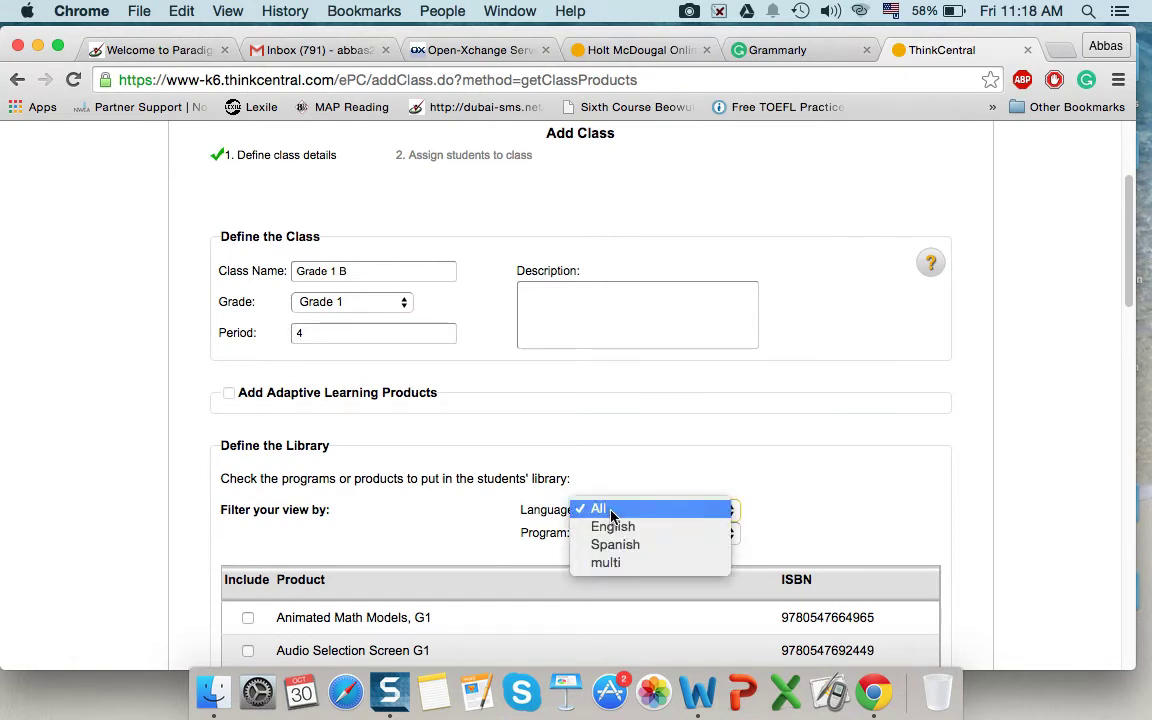
{"action": "left_click", "coordinate": [617, 527]}
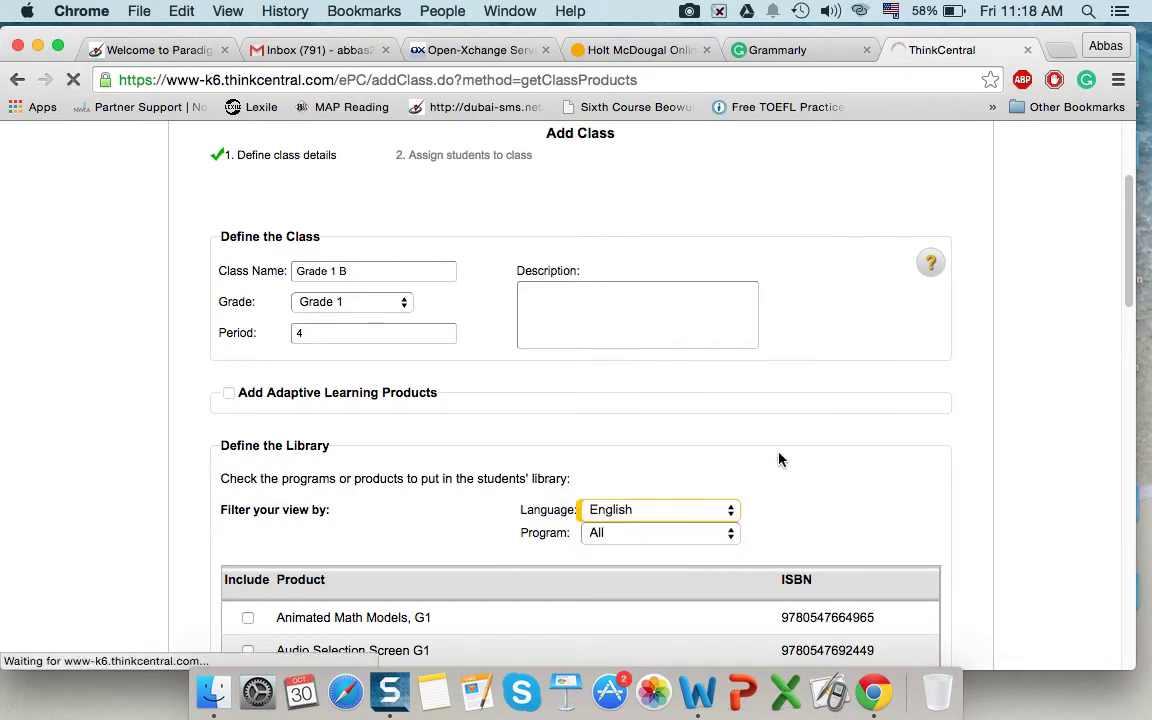
{"action": "scroll", "coordinate": [700, 406], "scroll_direction": "down", "scroll_amount": 5}
{"action": "scroll", "coordinate": [653, 414], "scroll_direction": "down", "scroll_amount": 10}
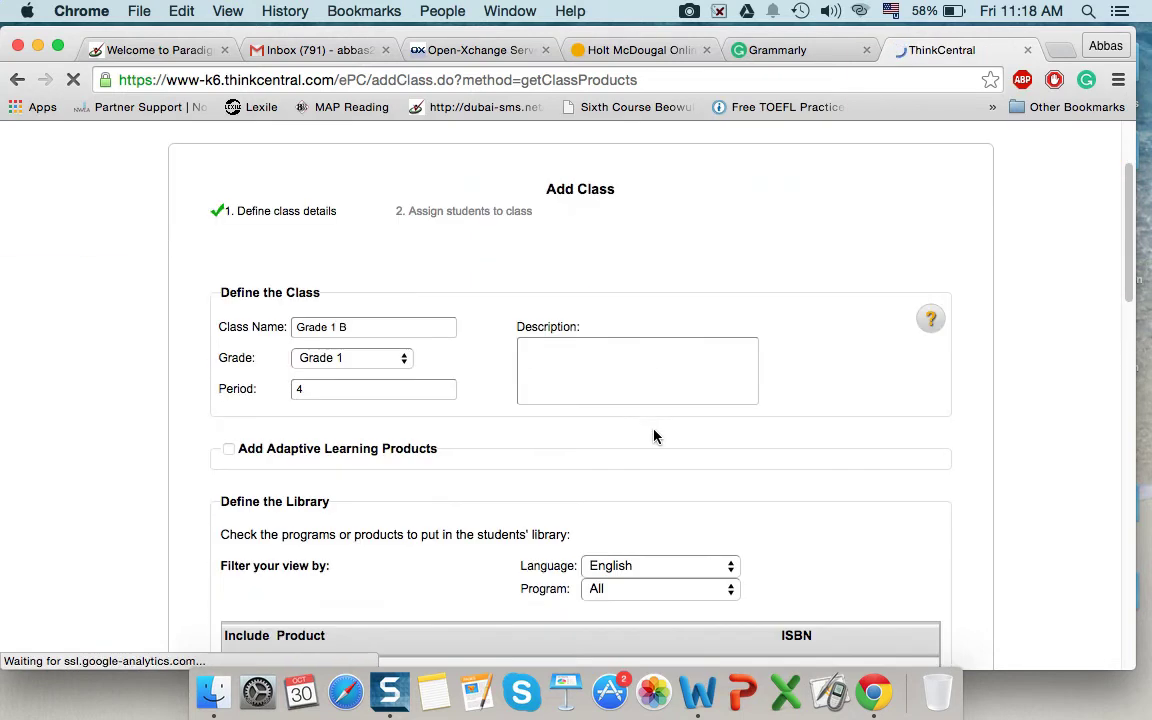
{"action": "left_click", "coordinate": [622, 276]}
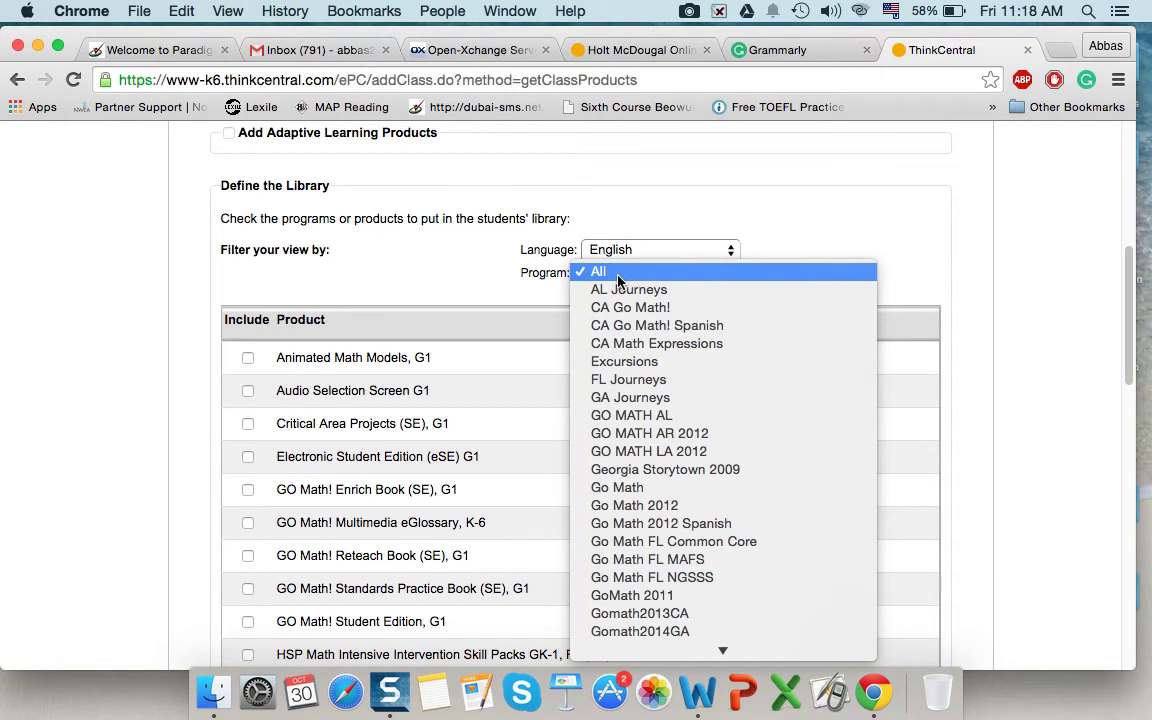
{"action": "scroll", "coordinate": [612, 420], "scroll_direction": "down", "scroll_amount": 2}
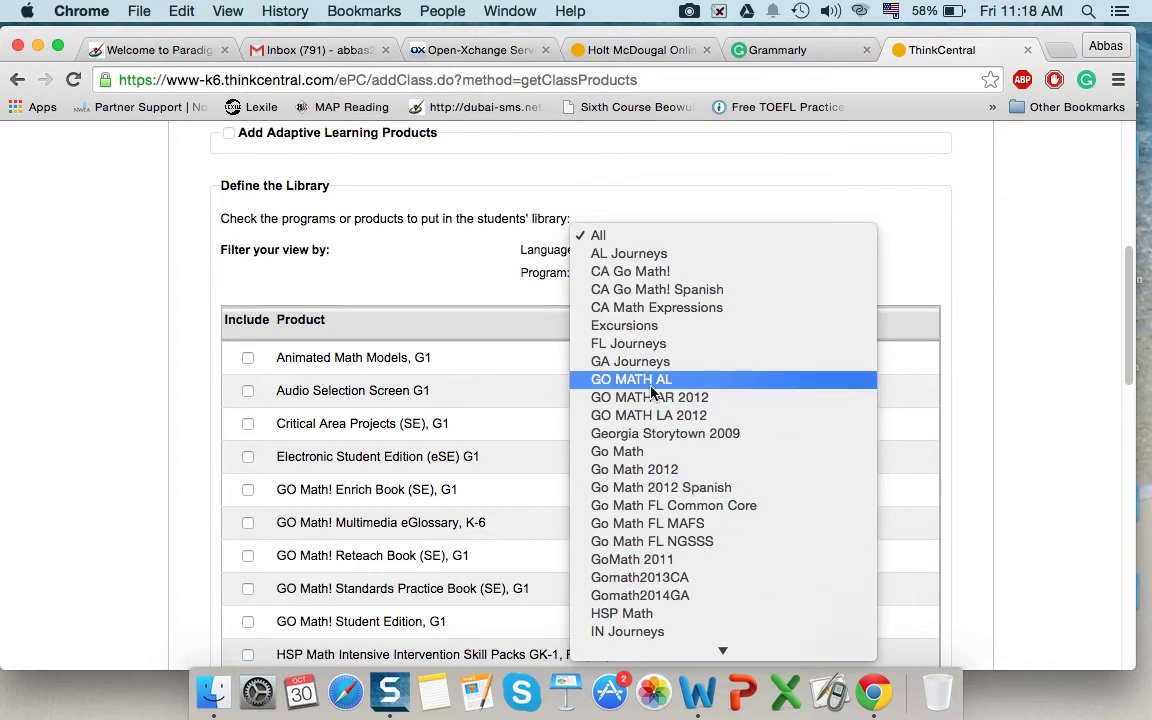
{"action": "scroll", "coordinate": [651, 390], "scroll_direction": "down", "scroll_amount": 5}
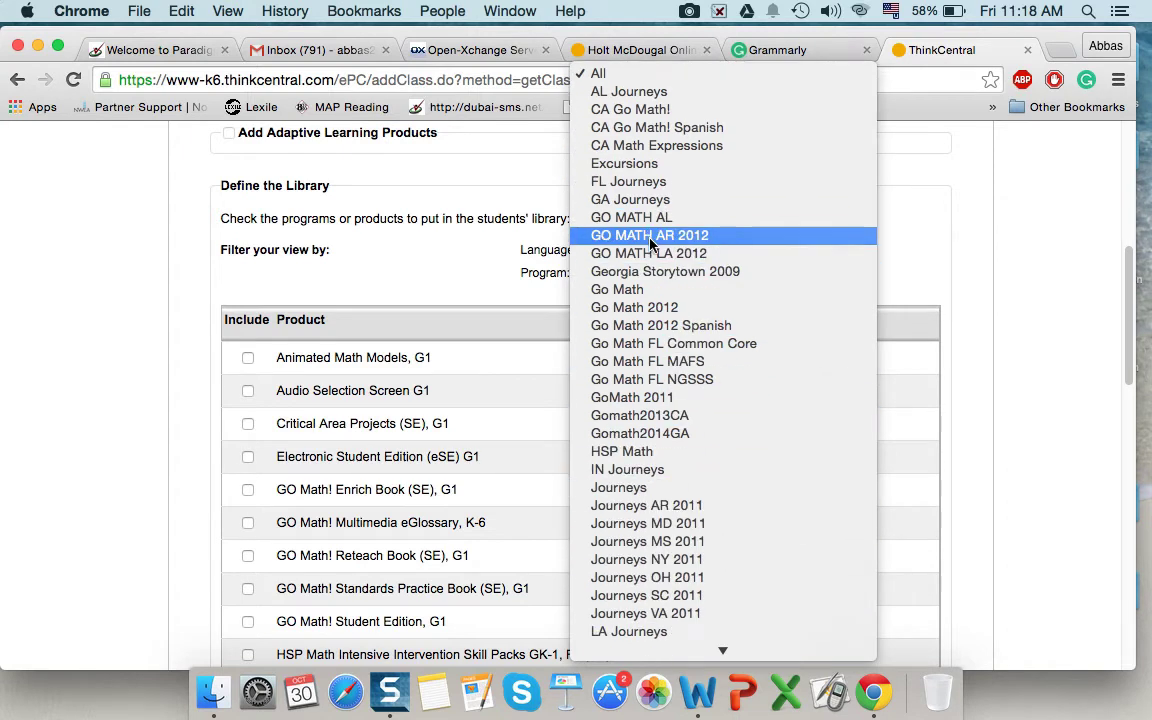
{"action": "left_click", "coordinate": [645, 110]}
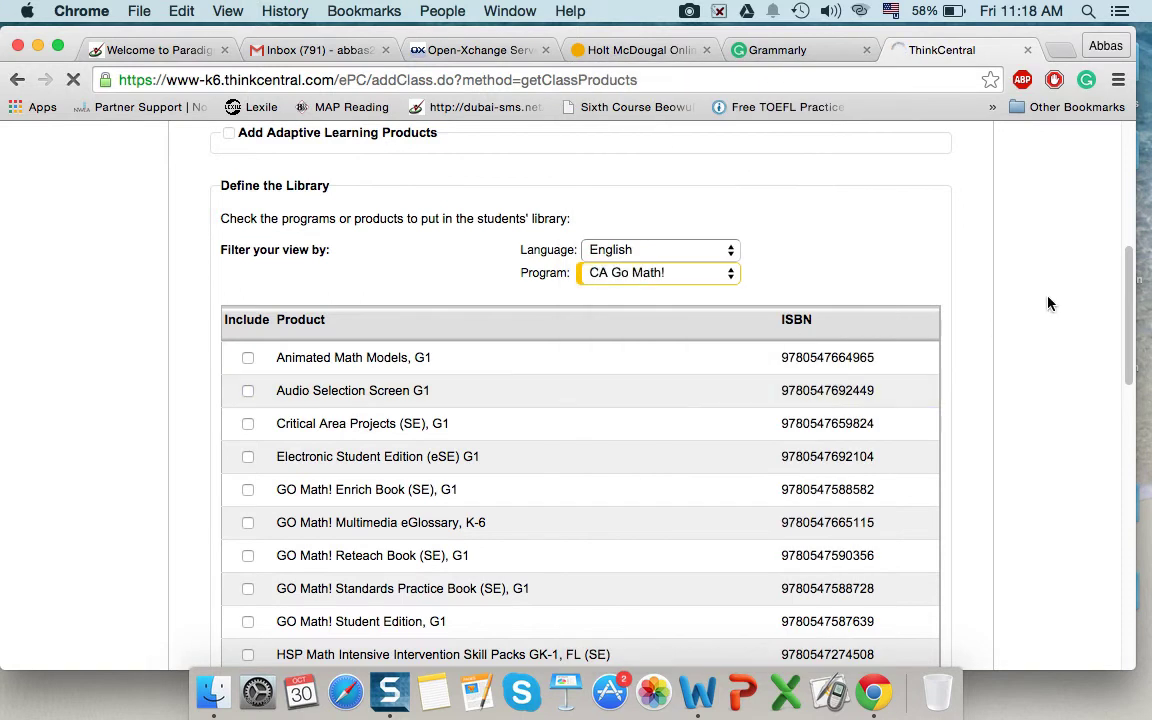
{"action": "scroll", "coordinate": [750, 415], "scroll_direction": "down", "scroll_amount": 5}
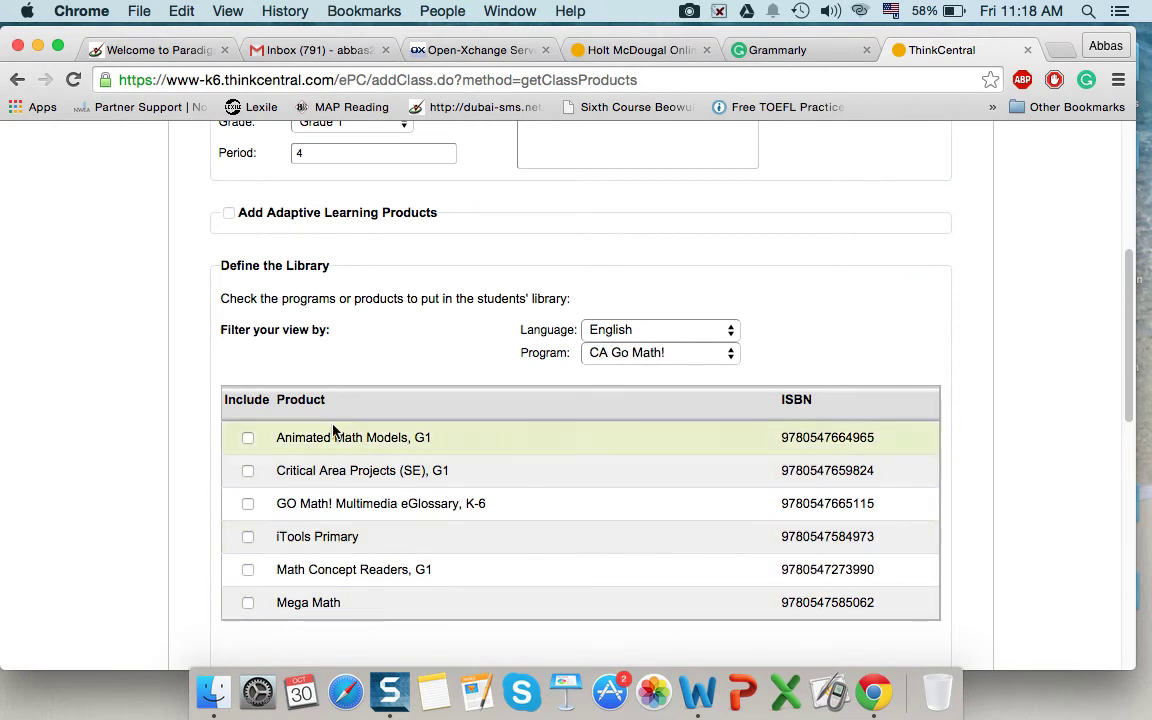
Step: Switch the library's program filter to Go Math 2012
{"action": "left_click", "coordinate": [663, 352]}
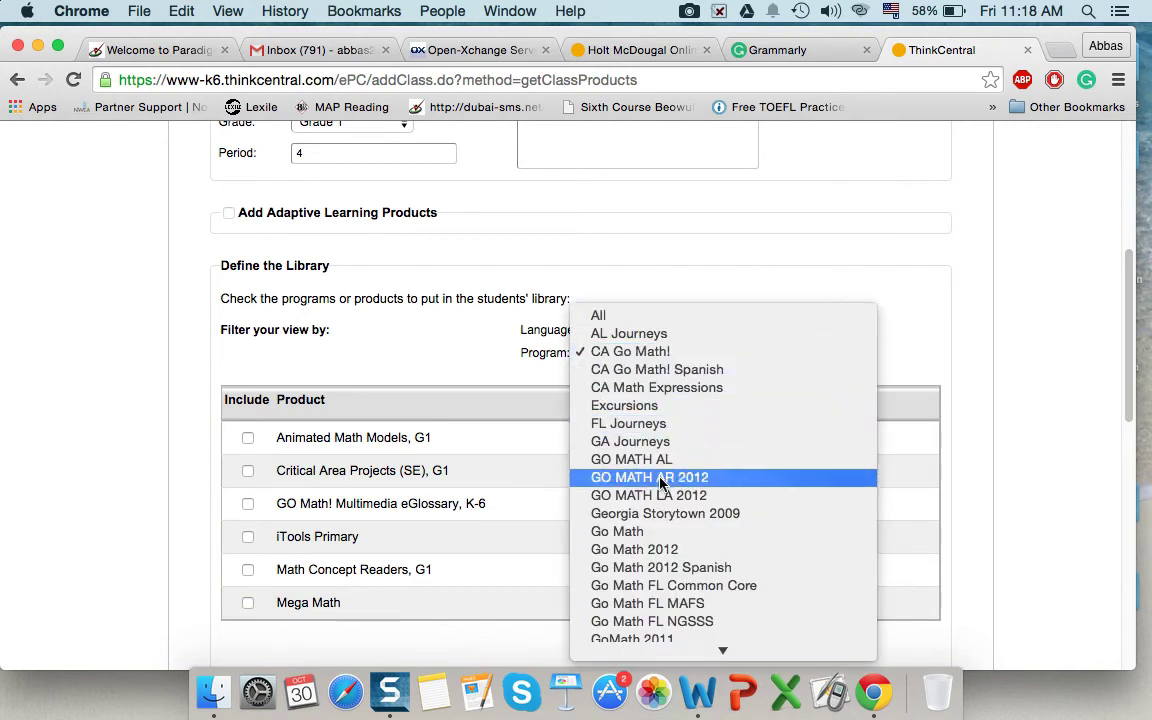
{"action": "scroll", "coordinate": [660, 495], "scroll_direction": "down", "scroll_amount": 1}
{"action": "left_click", "coordinate": [660, 534]}
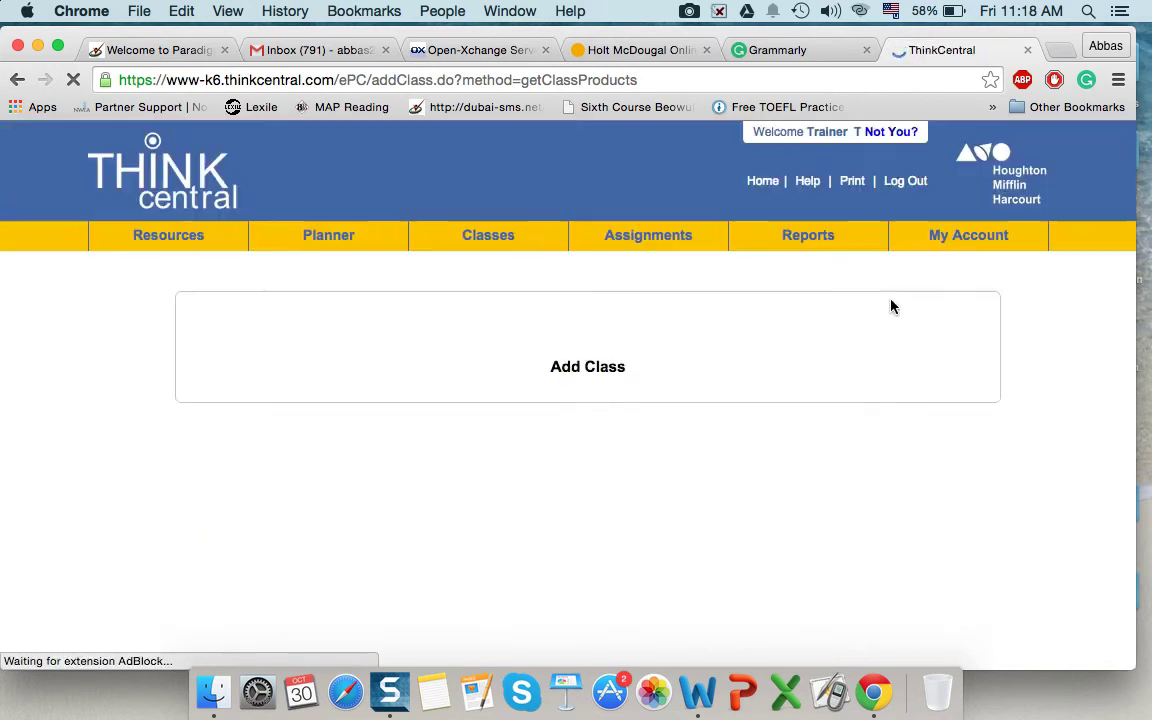
{"action": "scroll", "coordinate": [787, 284], "scroll_direction": "down", "scroll_amount": 10}
Step: Include all eleven Go Math 2012 products, from Animated Math Models to Mega Math
{"action": "scroll", "coordinate": [787, 416], "scroll_direction": "up", "scroll_amount": 3}
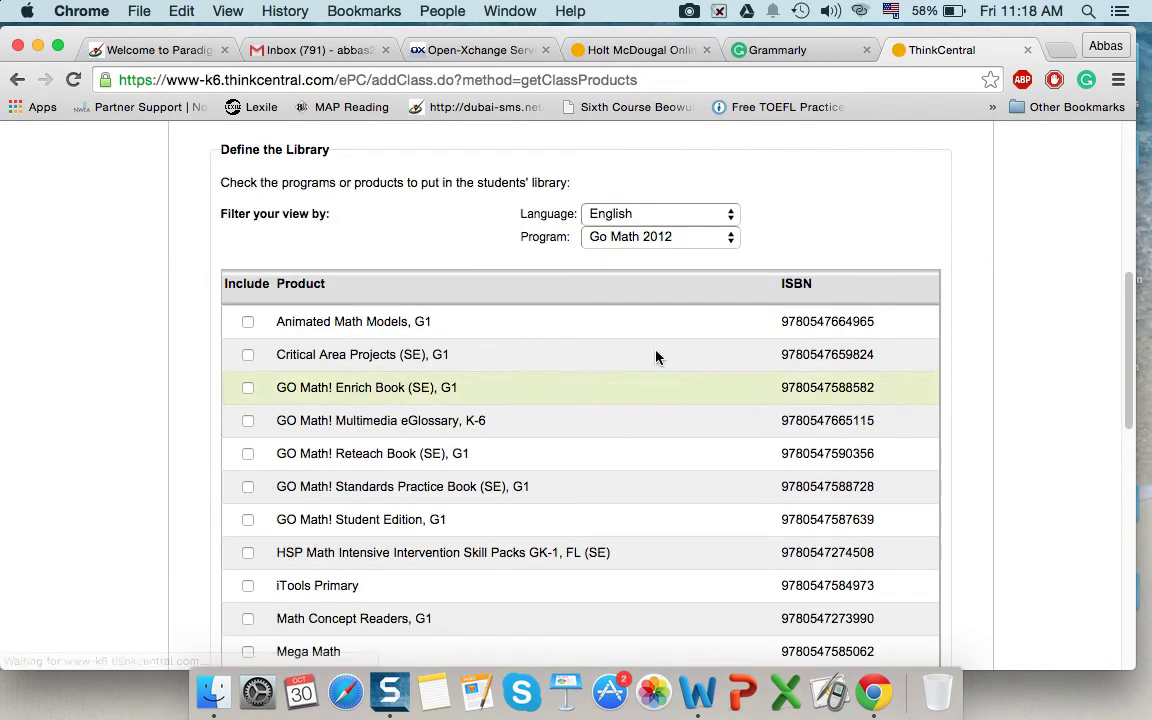
{"action": "left_click", "coordinate": [247, 321]}
{"action": "left_click", "coordinate": [247, 354]}
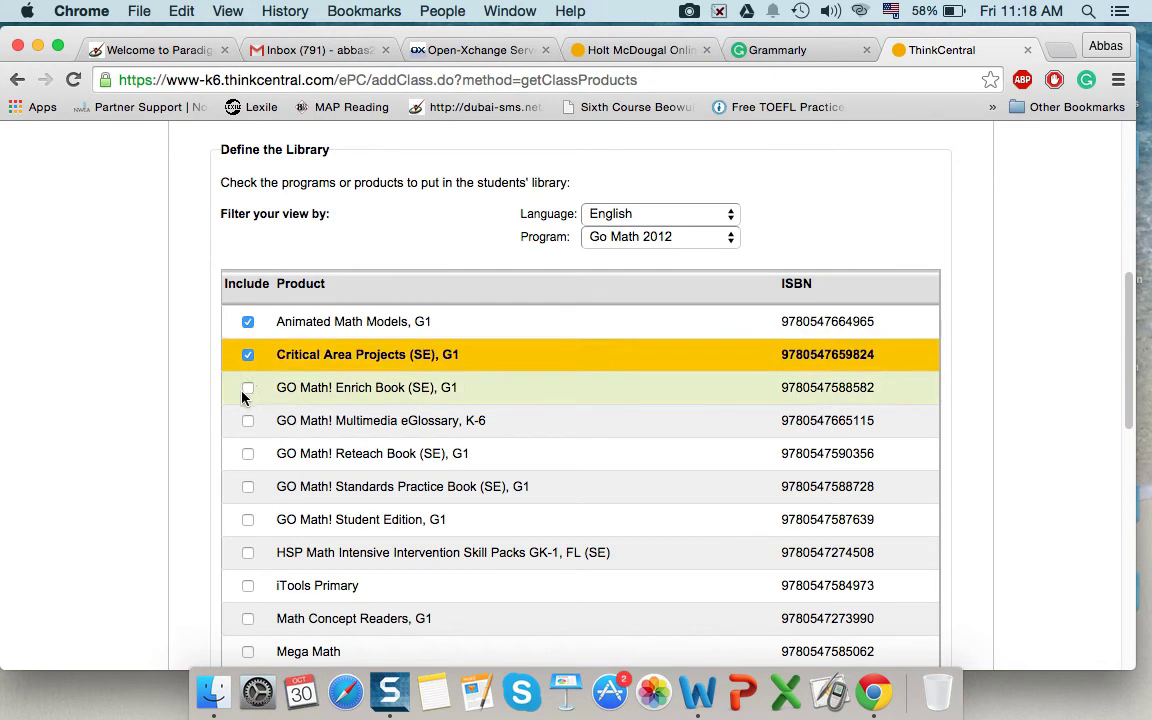
{"action": "left_click", "coordinate": [247, 387]}
{"action": "left_click", "coordinate": [247, 420]}
{"action": "scroll", "coordinate": [250, 422], "scroll_direction": "down", "scroll_amount": 1}
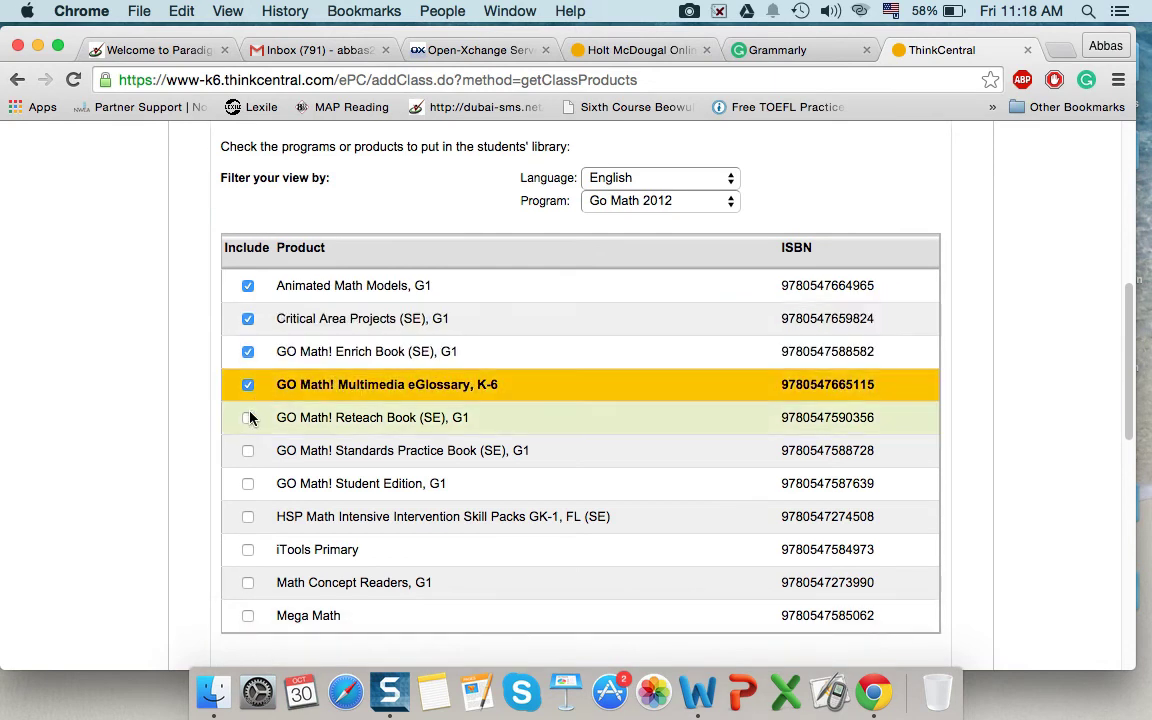
{"action": "left_click", "coordinate": [249, 418]}
{"action": "left_click", "coordinate": [247, 455]}
{"action": "left_click", "coordinate": [247, 483]}
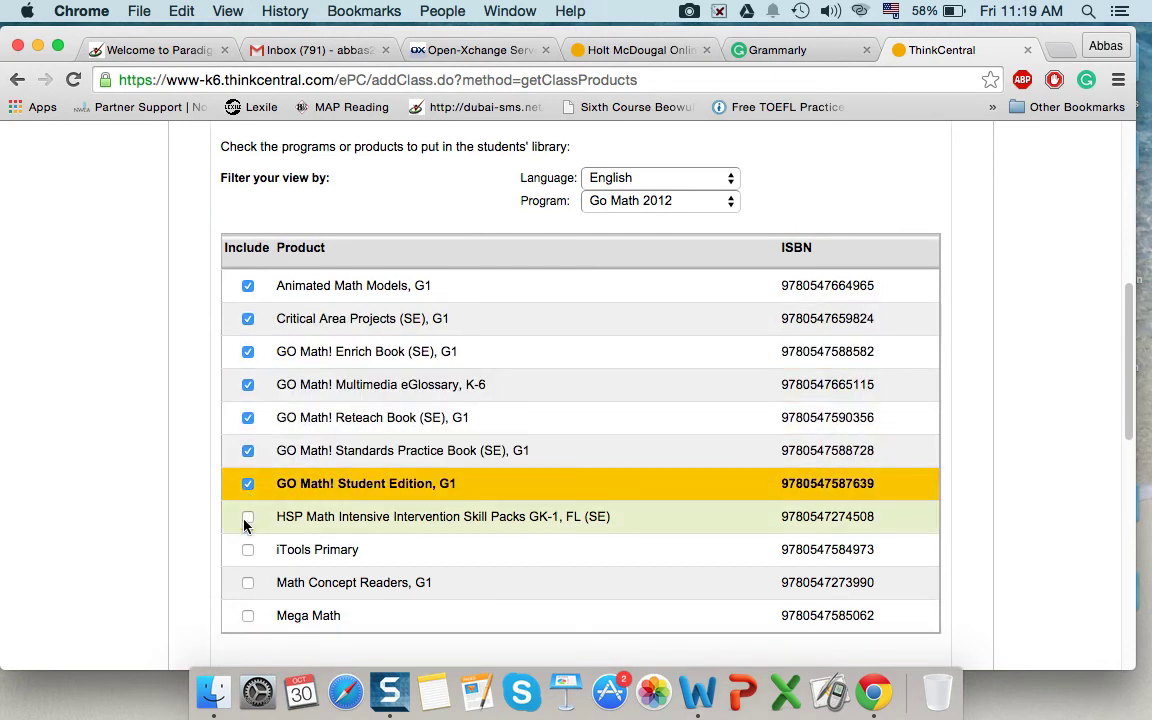
{"action": "left_click", "coordinate": [247, 518]}
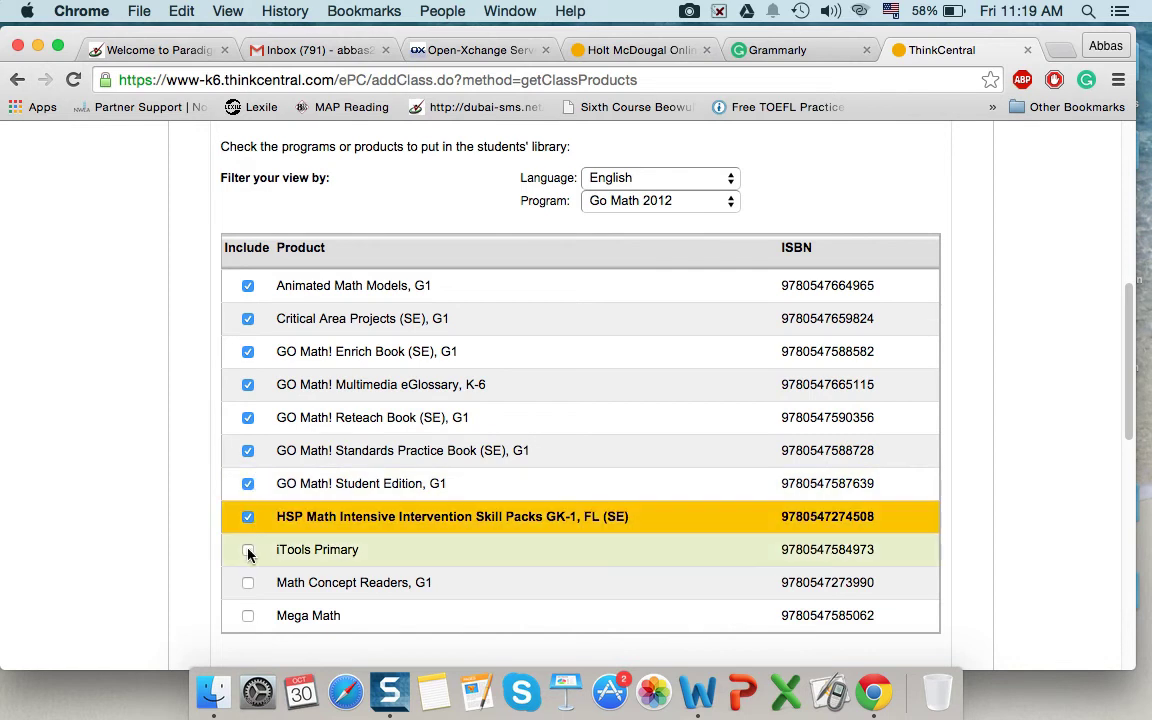
{"action": "left_click", "coordinate": [247, 550]}
{"action": "left_click", "coordinate": [247, 584]}
{"action": "left_click", "coordinate": [247, 616]}
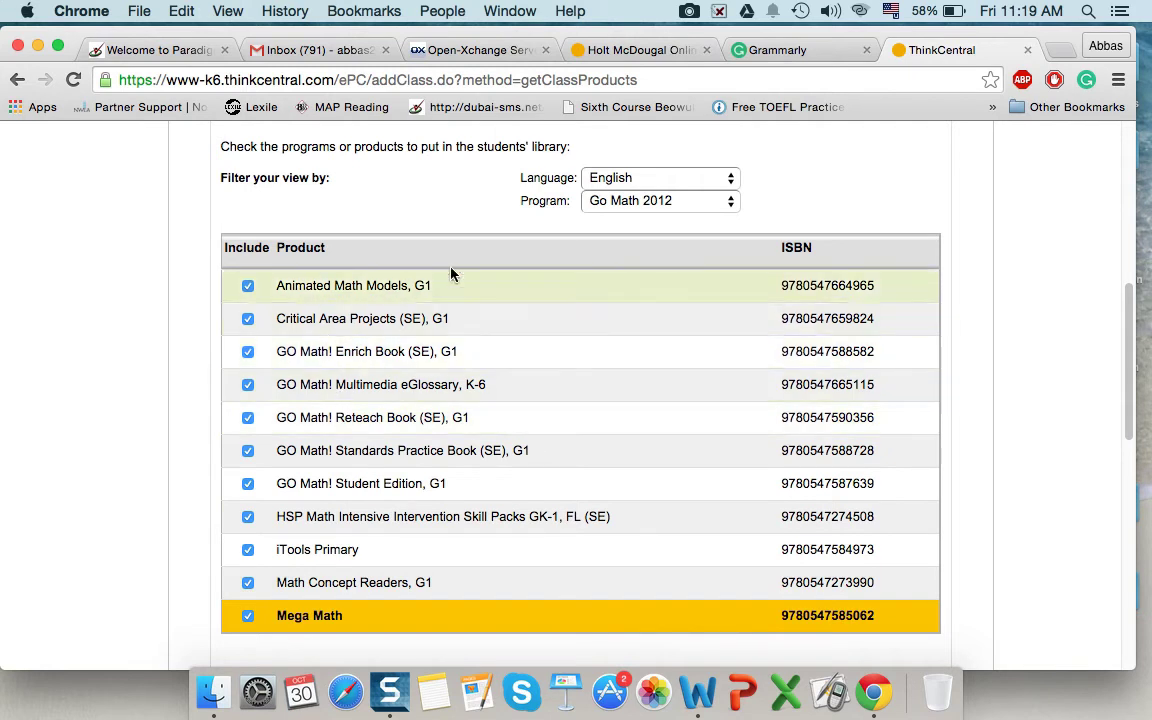
Step: Save the Grade 1 B class details
{"action": "scroll", "coordinate": [450, 270], "scroll_direction": "up", "scroll_amount": 5}
{"action": "scroll", "coordinate": [340, 240], "scroll_direction": "up", "scroll_amount": 3}
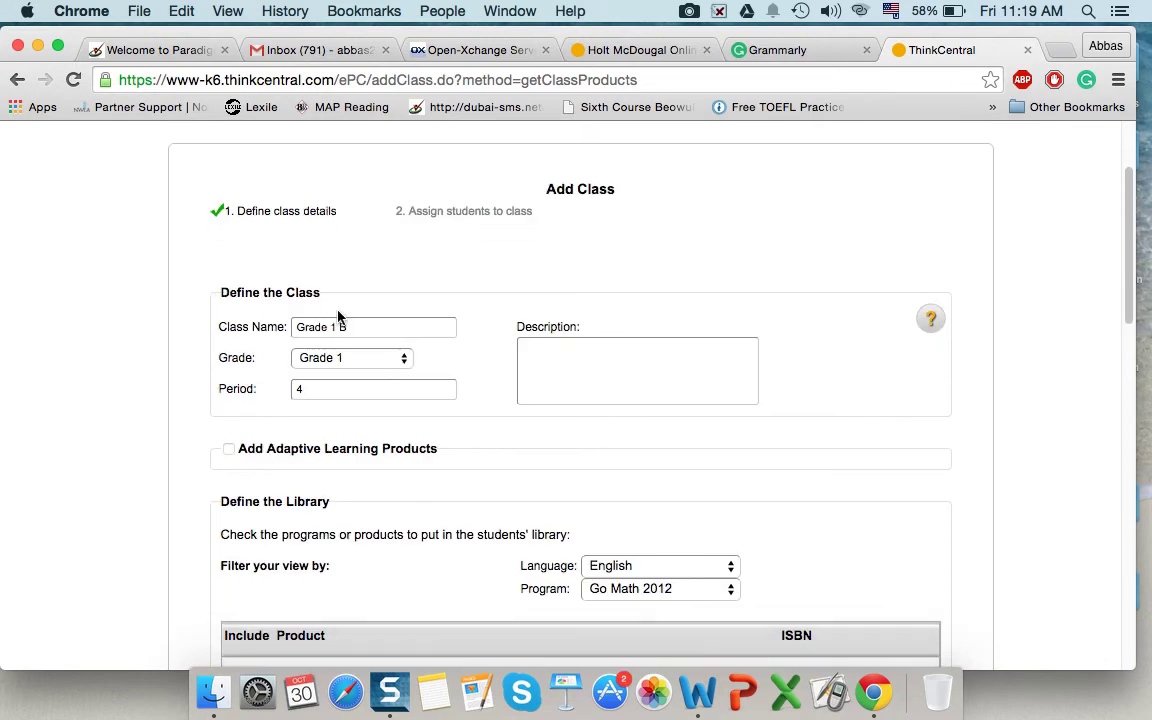
{"action": "scroll", "coordinate": [338, 316], "scroll_direction": "down", "scroll_amount": 6}
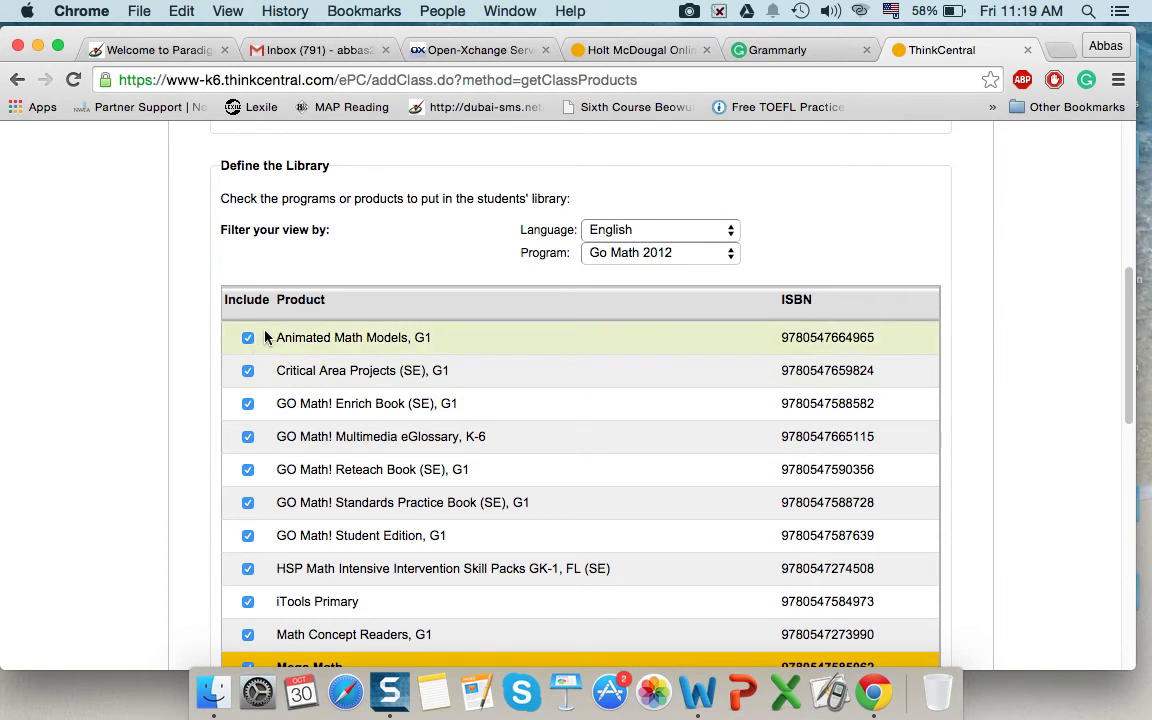
{"action": "scroll", "coordinate": [537, 360], "scroll_direction": "down", "scroll_amount": 3}
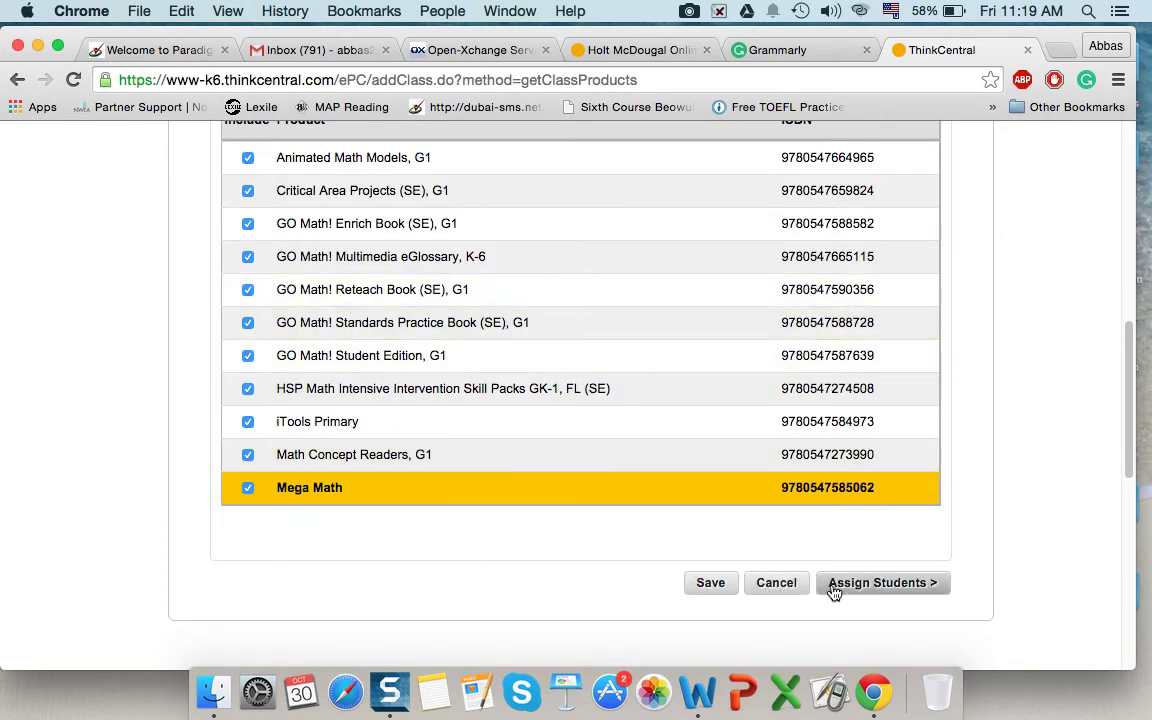
{"action": "left_click", "coordinate": [711, 585]}
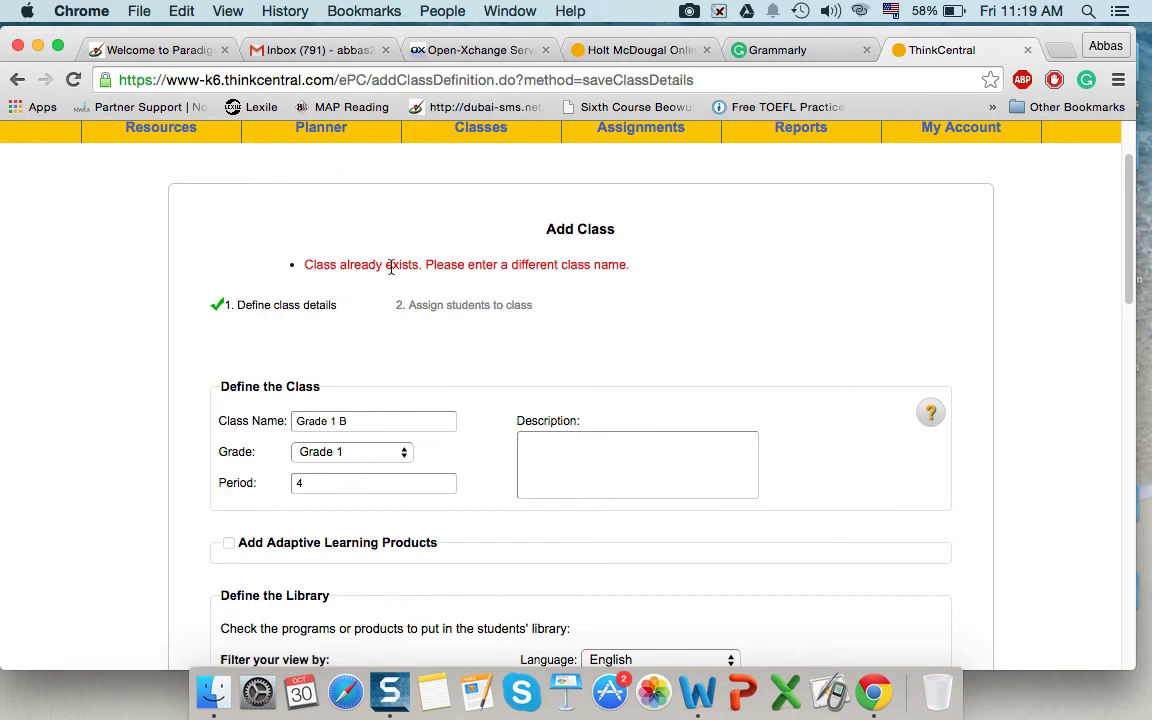
Step: Rename the class to Grade 1 BCD, save it, and continue to Assign Students
{"action": "left_click", "coordinate": [365, 421]}
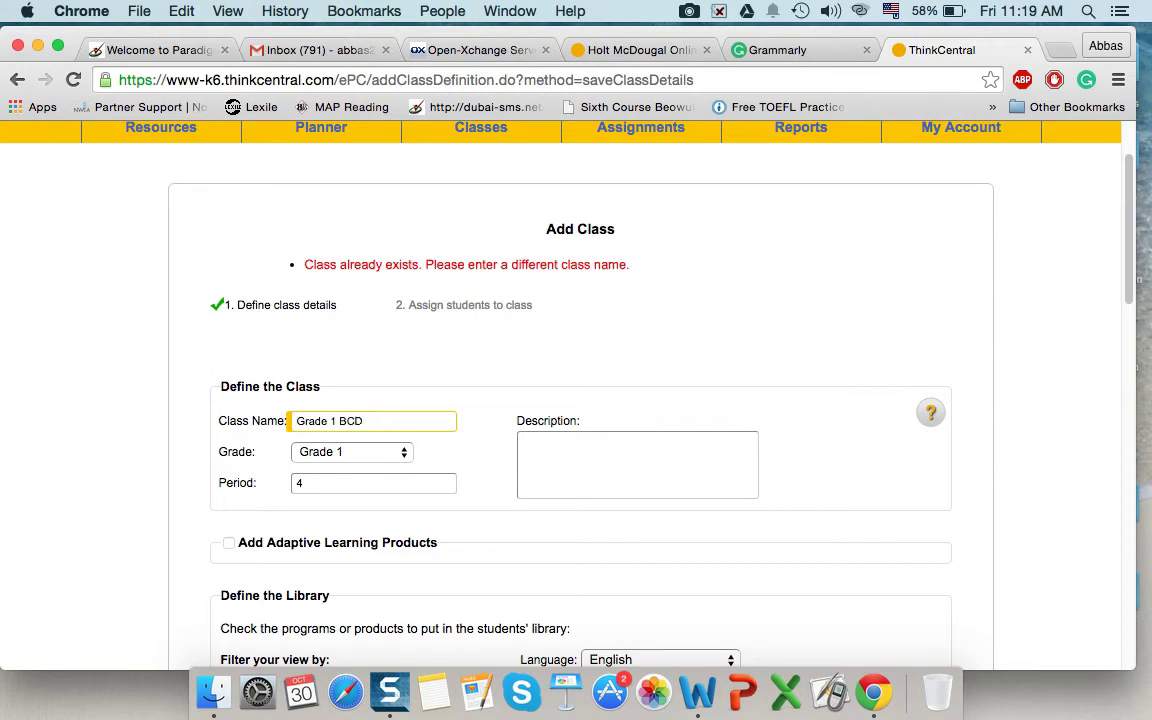
{"action": "scroll", "coordinate": [566, 481], "scroll_direction": "down", "scroll_amount": 10}
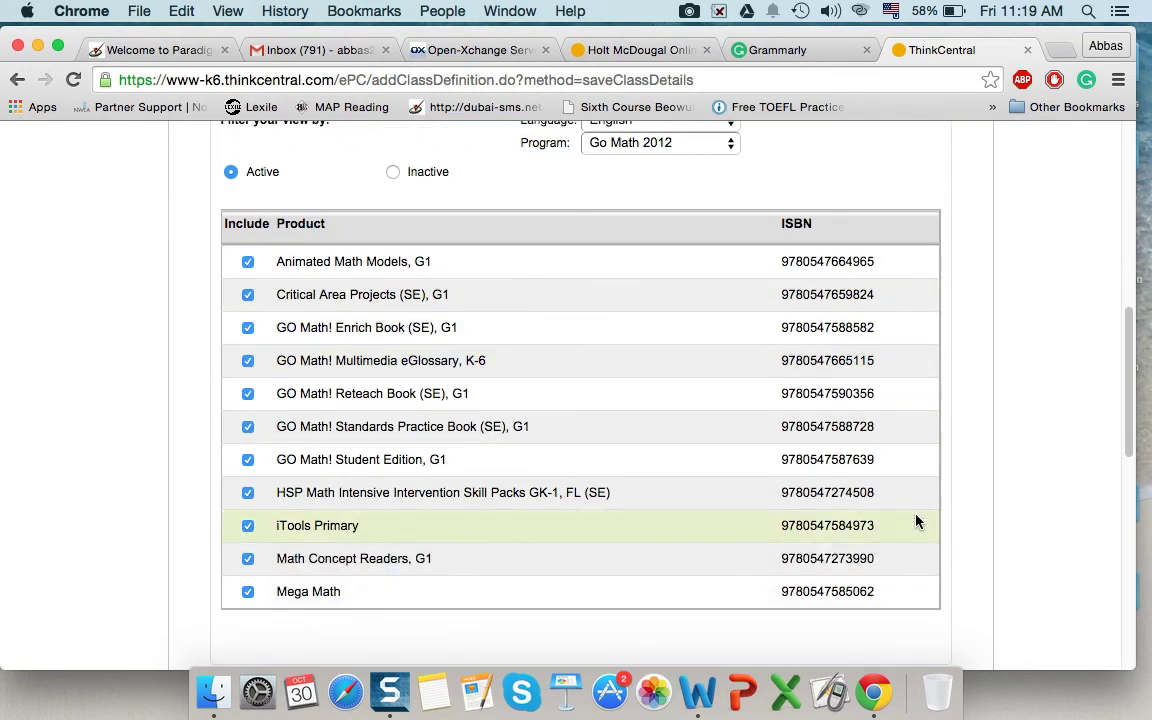
{"action": "scroll", "coordinate": [916, 521], "scroll_direction": "down", "scroll_amount": 2}
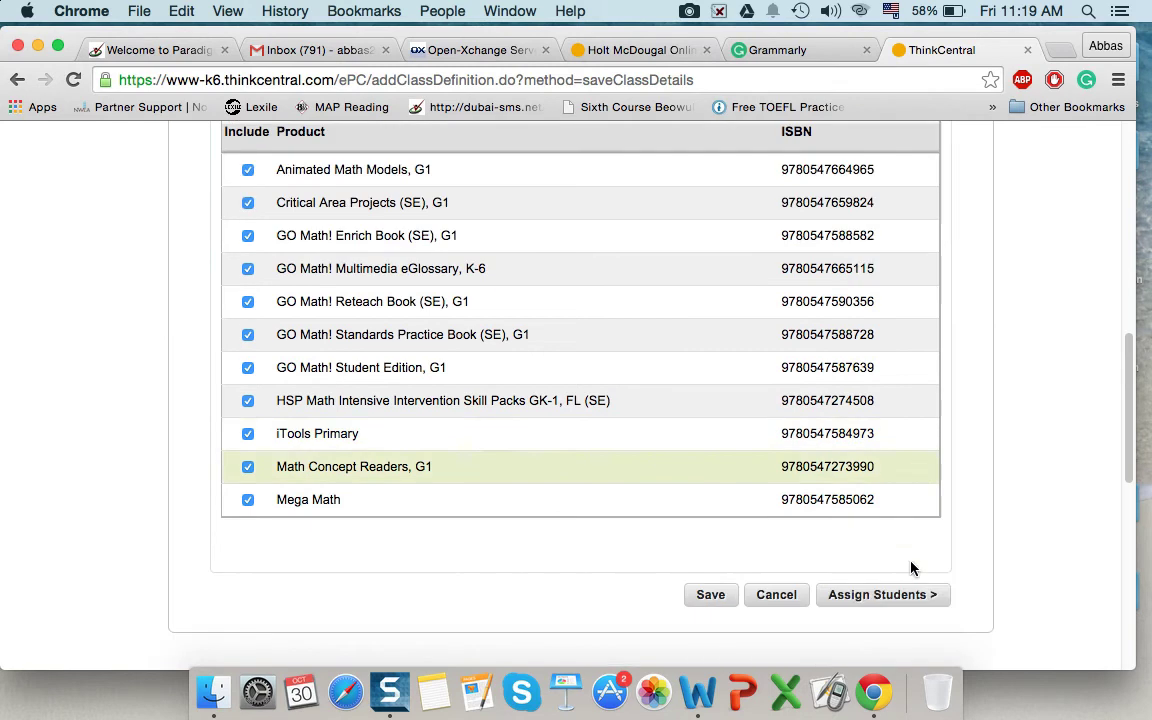
{"action": "left_click", "coordinate": [710, 596]}
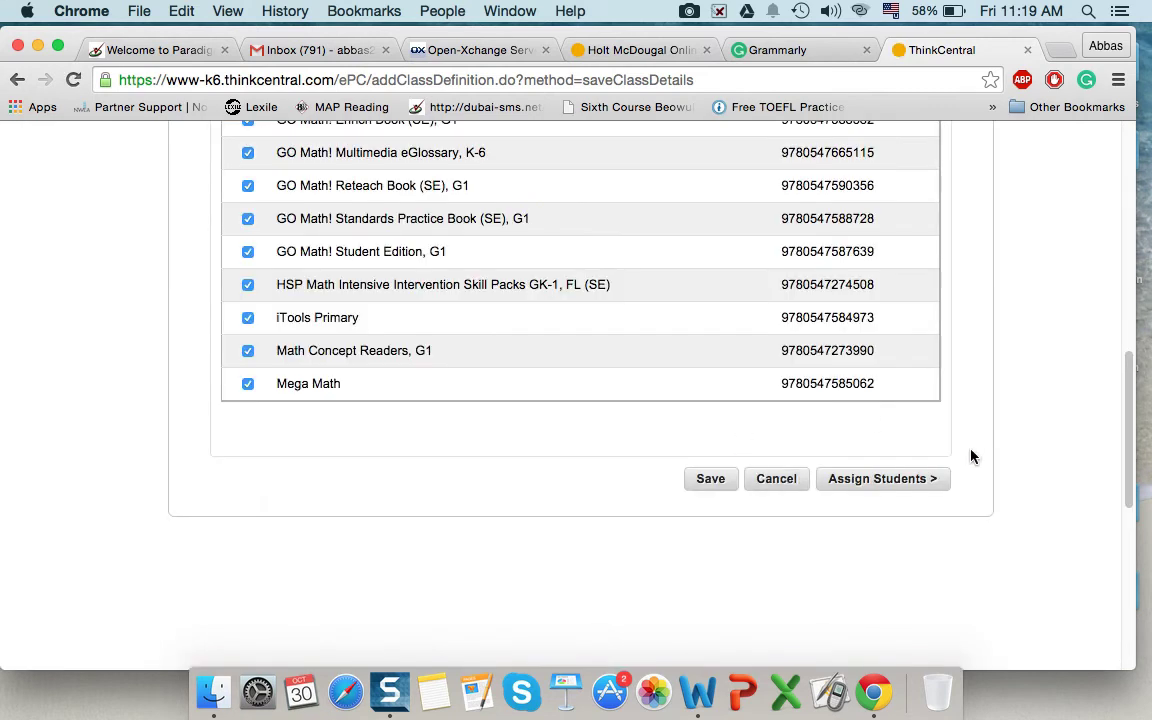
{"action": "left_click", "coordinate": [909, 489]}
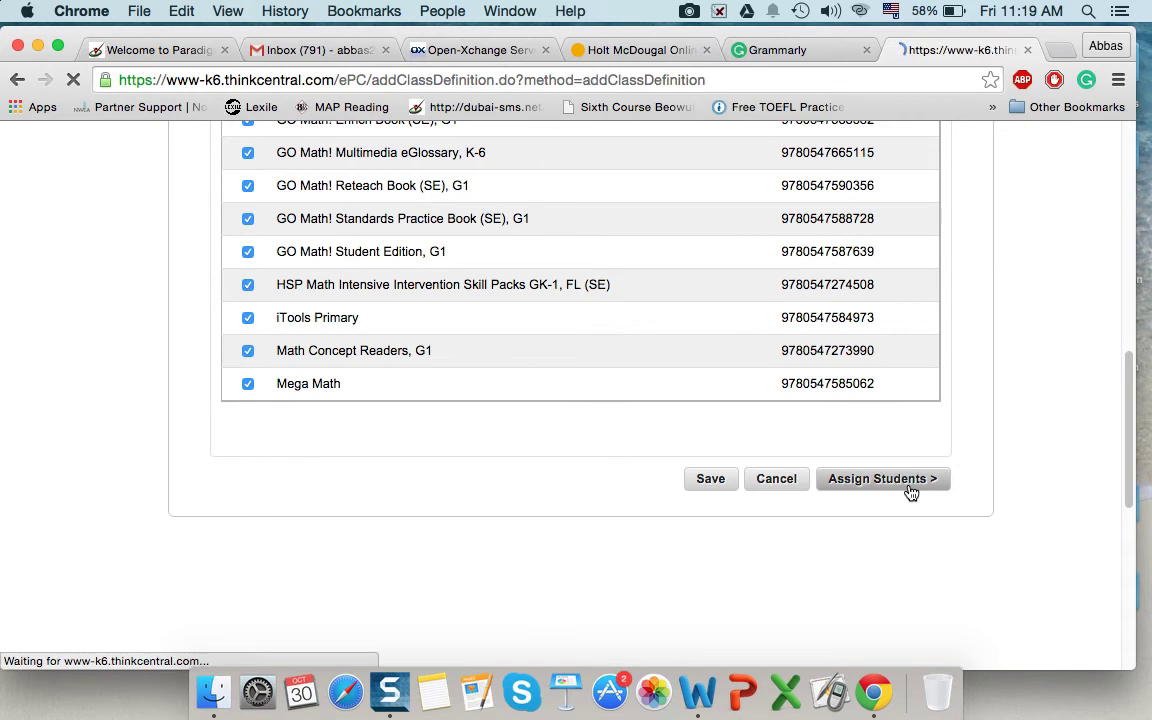
Step: Add a block of 1B students to the class roster
{"action": "scroll", "coordinate": [630, 415], "scroll_direction": "down", "scroll_amount": 3}
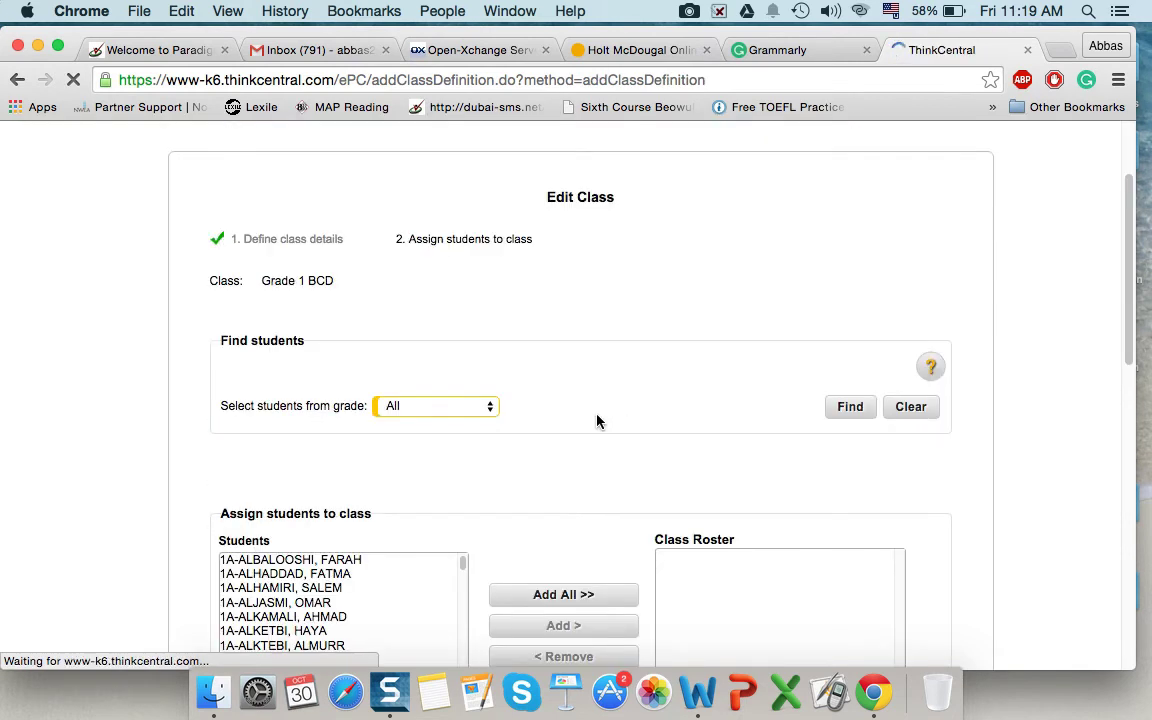
{"action": "scroll", "coordinate": [362, 514], "scroll_direction": "down", "scroll_amount": 2}
{"action": "left_click_drag", "start_coordinate": [300, 480], "coordinate": [311, 582]}
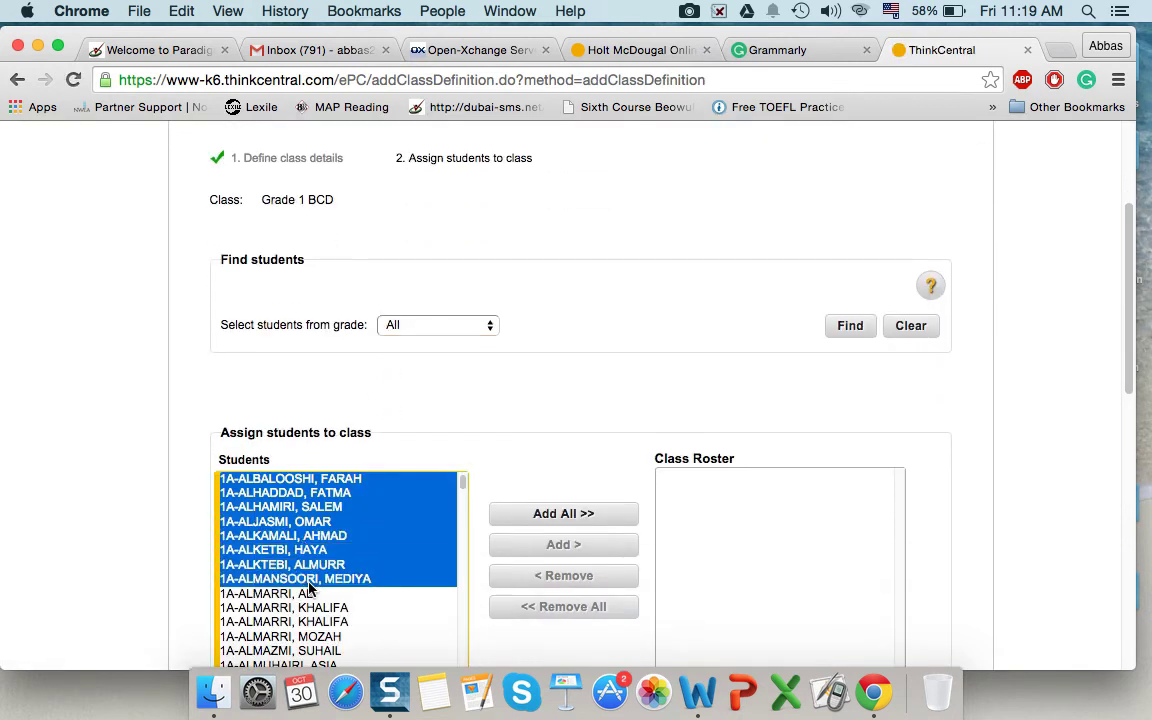
{"action": "scroll", "coordinate": [540, 495], "scroll_direction": "down", "scroll_amount": 3}
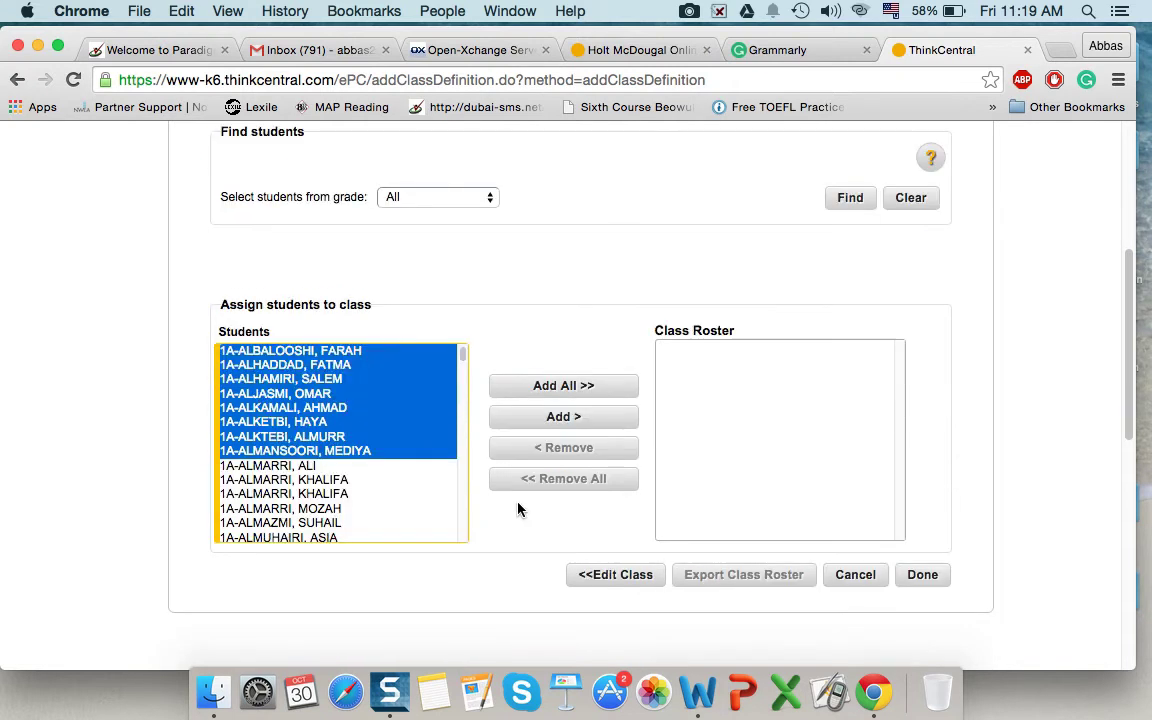
{"action": "mouse_move", "coordinate": [461, 358]}
{"action": "left_mouse_down"}
{"action": "mouse_move", "coordinate": [463, 375]}
{"action": "mouse_move", "coordinate": [463, 360]}
{"action": "left_mouse_up"}
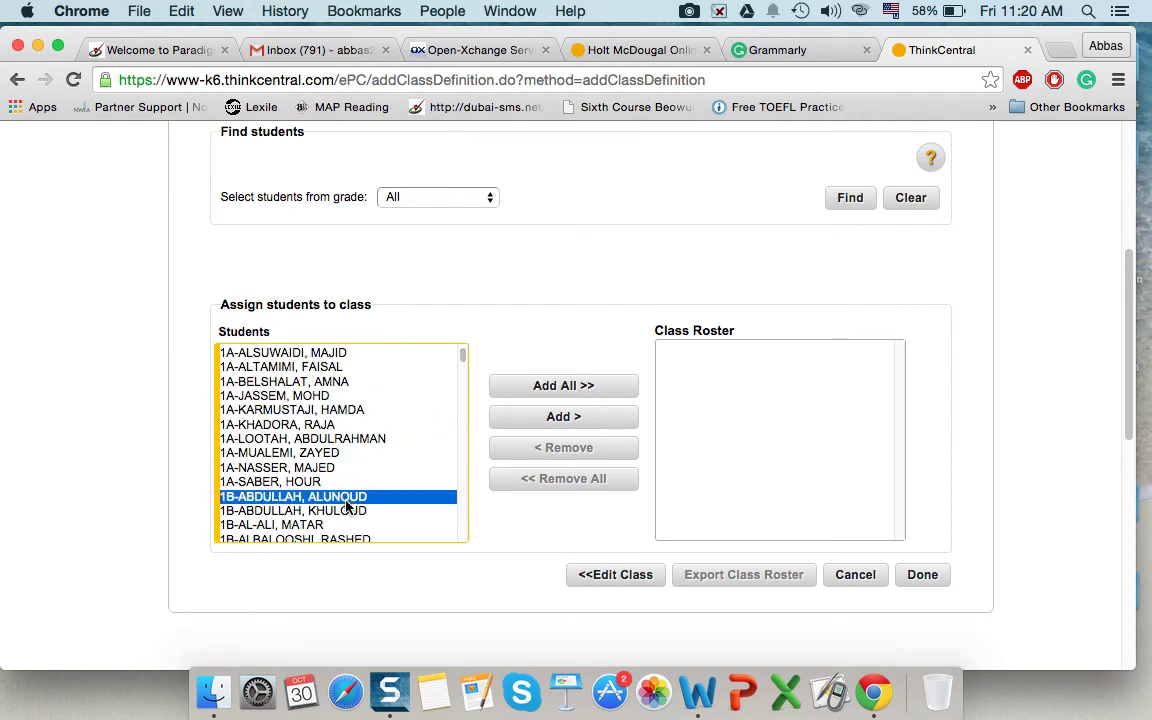
{"action": "left_click_drag", "start_coordinate": [347, 507], "coordinate": [368, 451]}
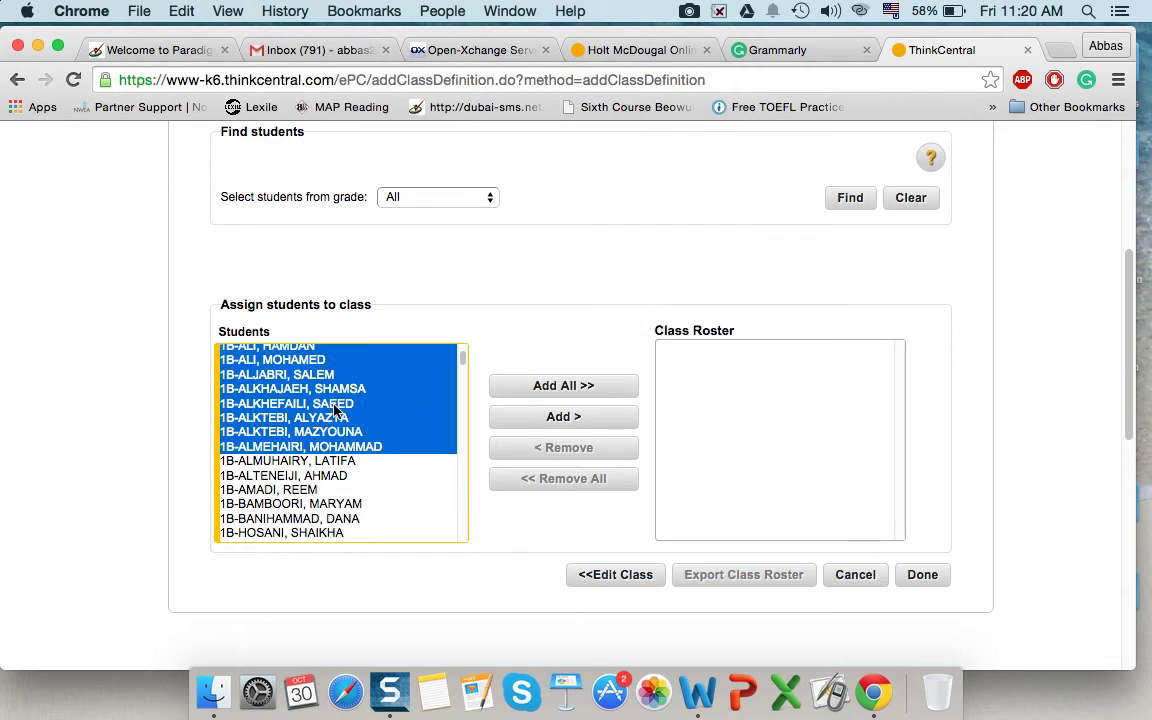
{"action": "left_click", "coordinate": [541, 421]}
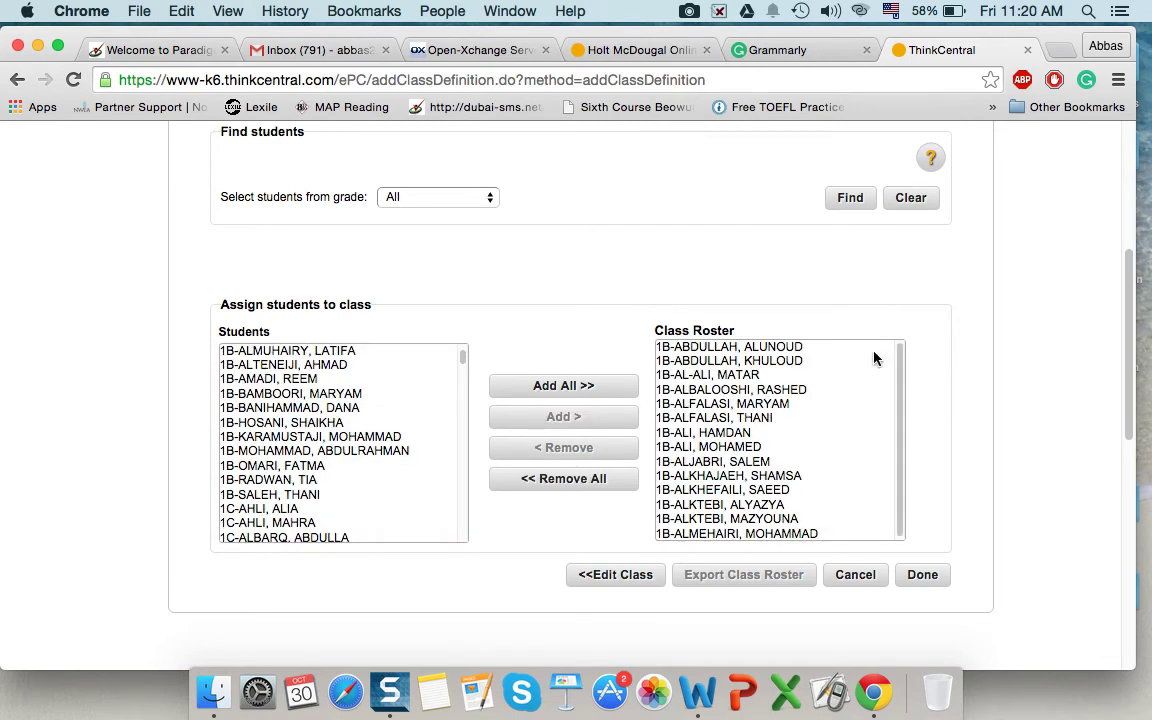
Step: Filter the student list to Grade 1, then finish and confirm saving the class
{"action": "scroll", "coordinate": [548, 281], "scroll_direction": "up", "scroll_amount": 1}
{"action": "left_click", "coordinate": [412, 240]}
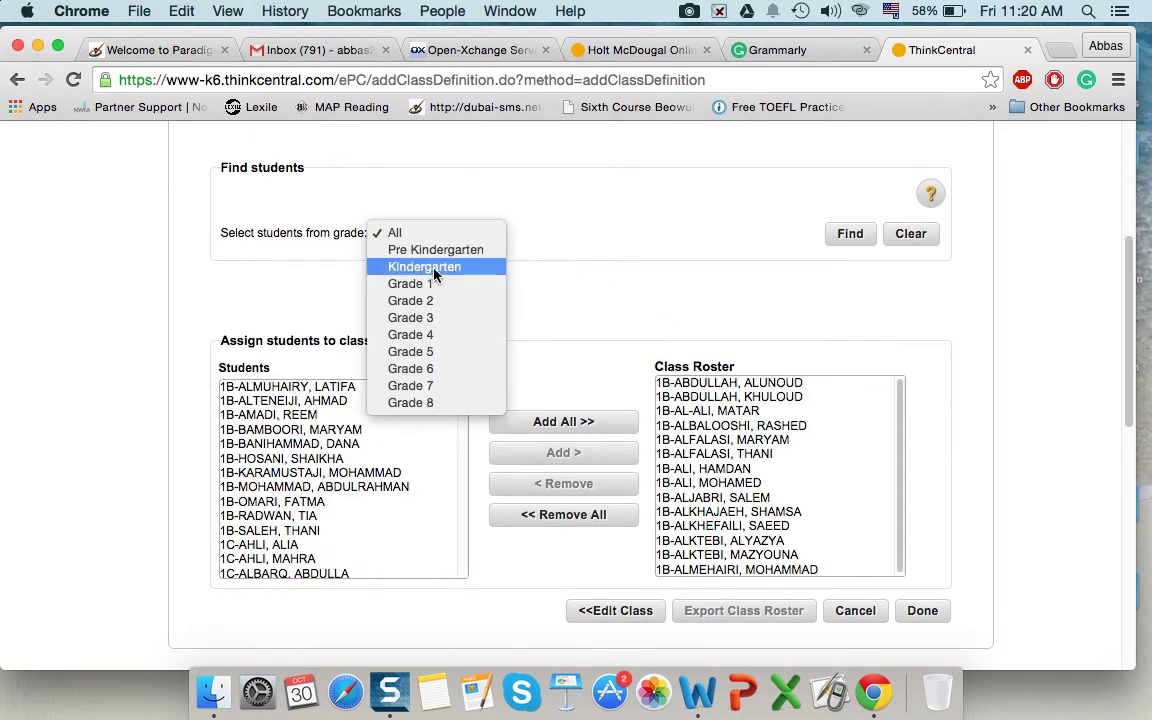
{"action": "left_click", "coordinate": [622, 263]}
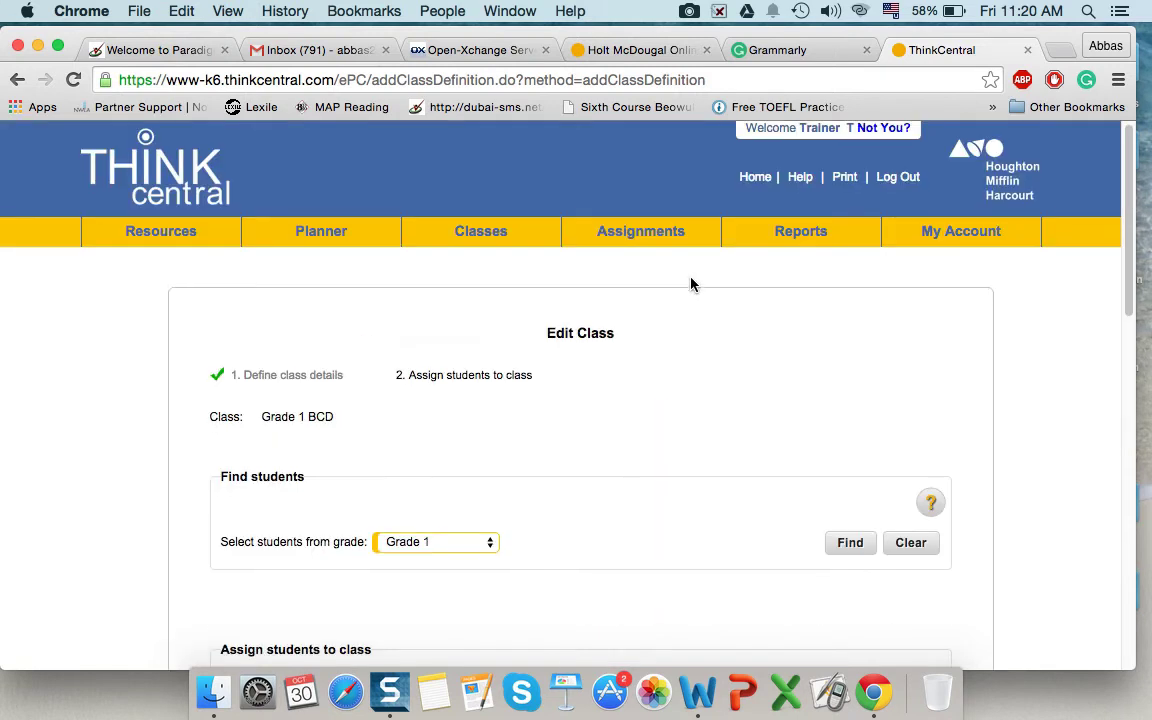
{"action": "scroll", "coordinate": [695, 300], "scroll_direction": "down", "scroll_amount": 5}
{"action": "left_click", "coordinate": [926, 402]}
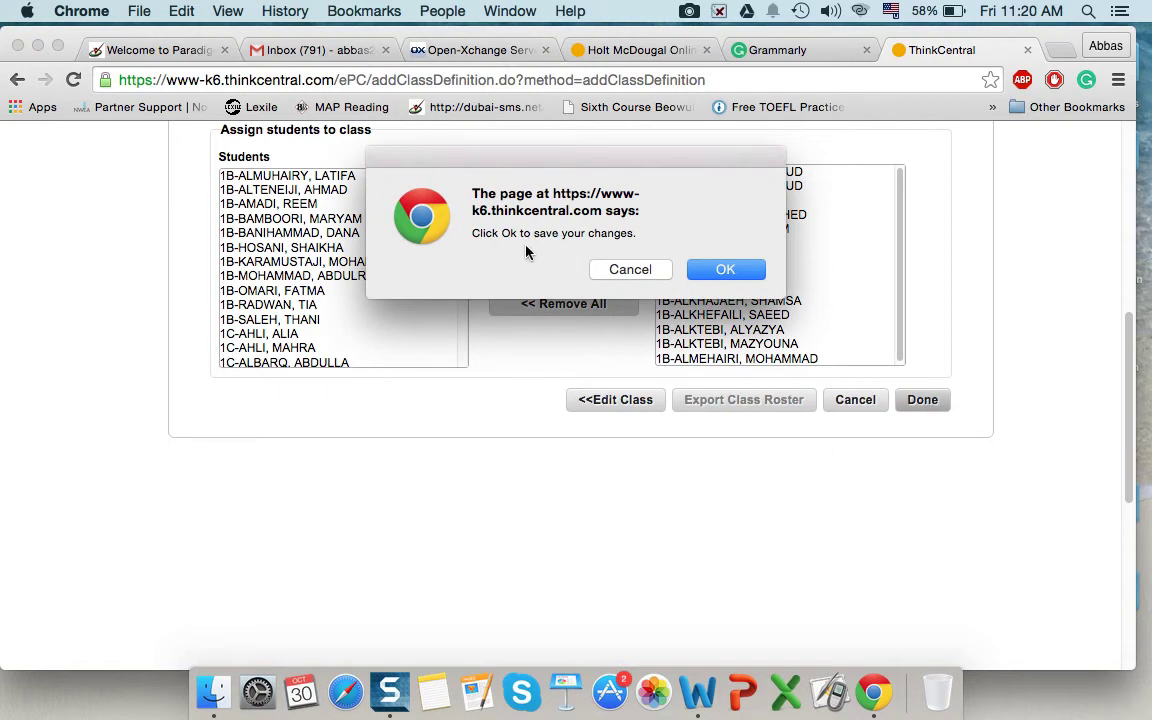
{"action": "left_click", "coordinate": [725, 270]}
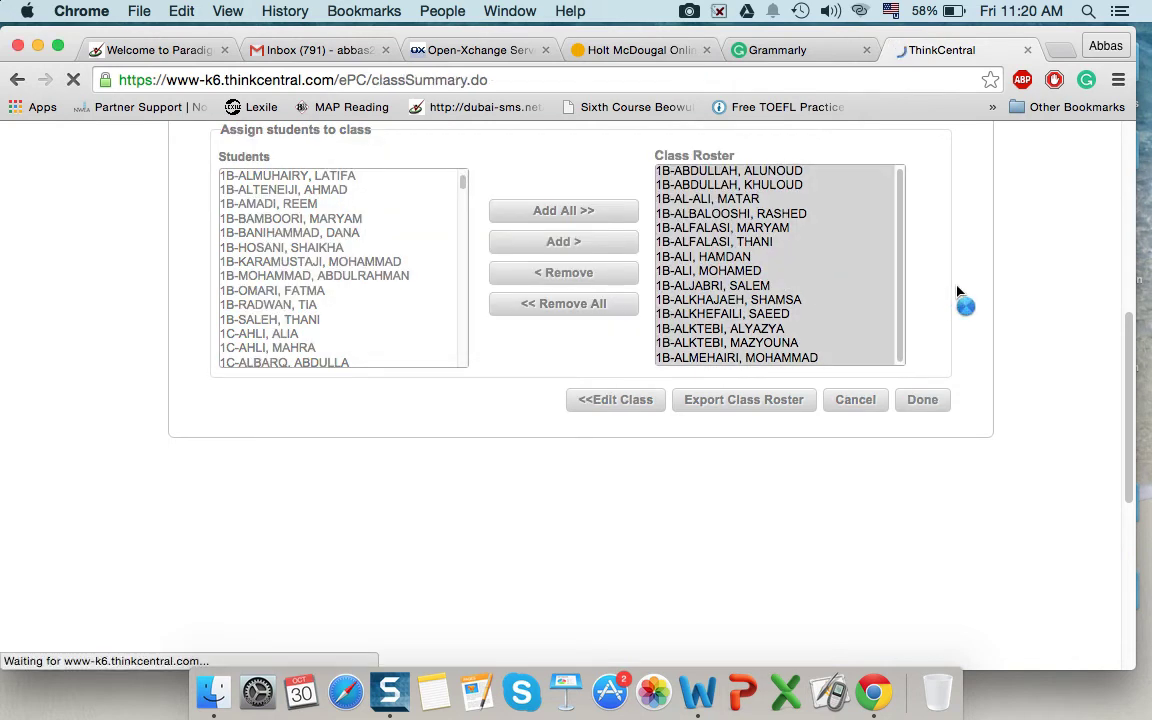
Step: Select the Grade 1 BCD class (grade 1, period 4) in My Classes
{"action": "scroll", "coordinate": [890, 320], "scroll_direction": "down", "scroll_amount": 3}
{"action": "scroll", "coordinate": [843, 323], "scroll_direction": "down", "scroll_amount": 3}
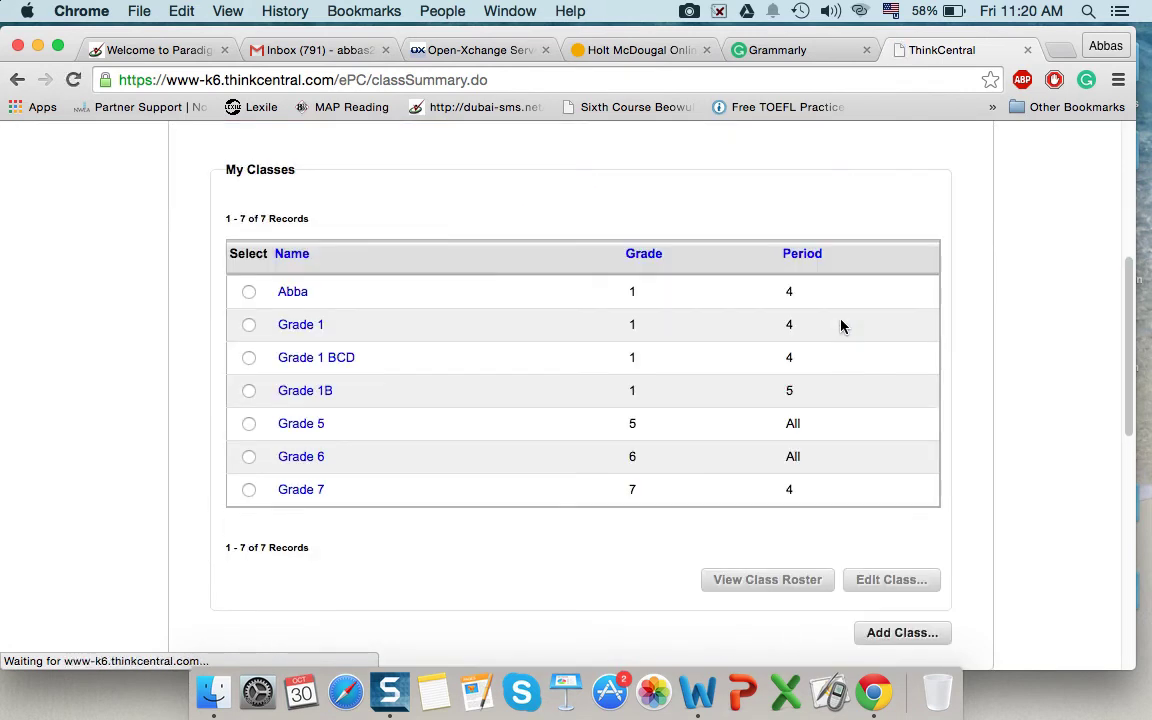
{"action": "left_click", "coordinate": [249, 359]}
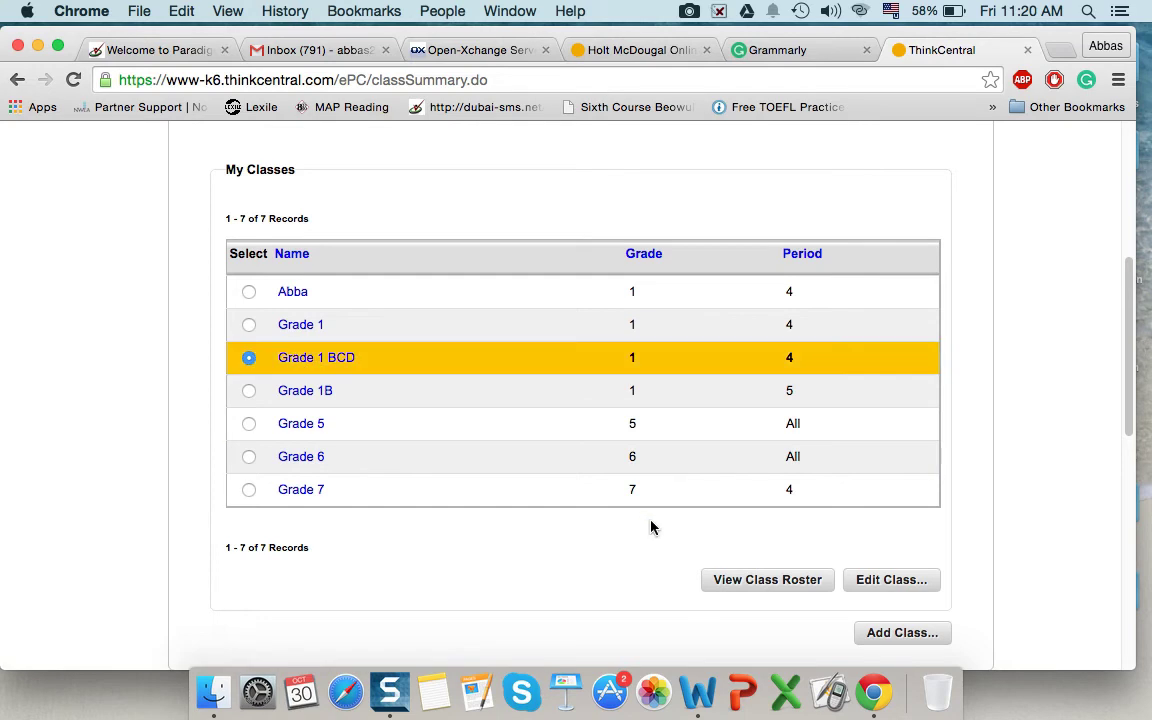
{"action": "scroll", "coordinate": [700, 540], "scroll_direction": "down", "scroll_amount": 2}
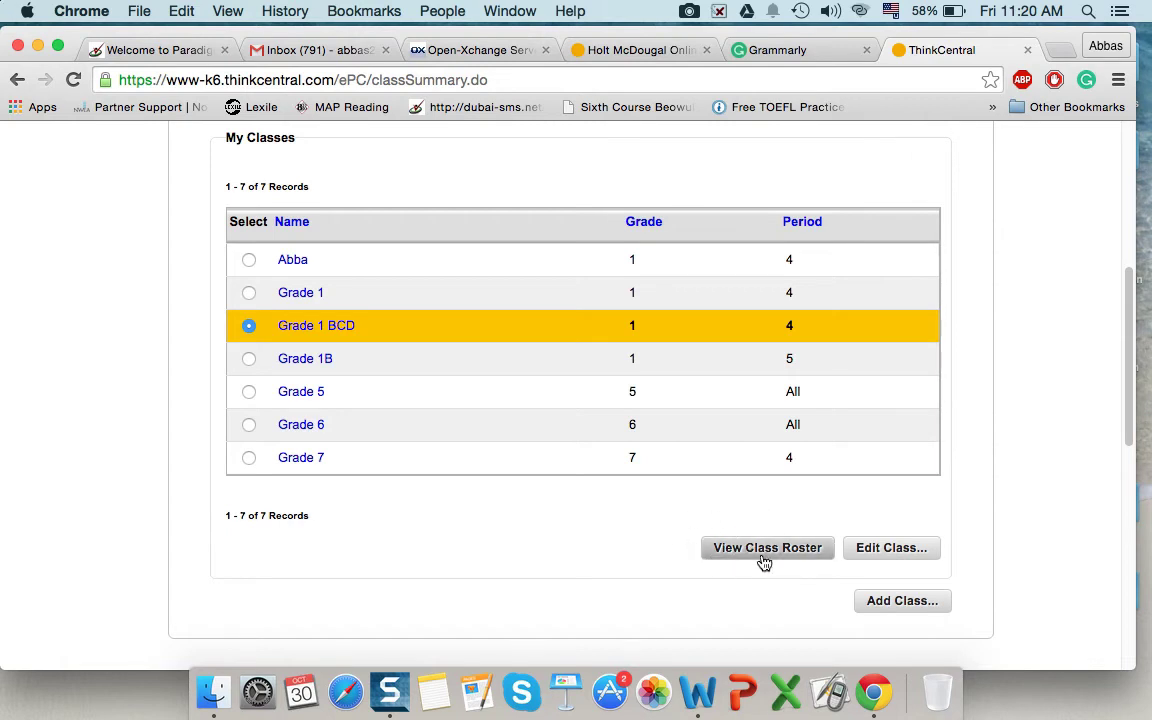
Step: View the 14-student Grade 1 BCD roster, export it as export_class_roster.zip, and open it
{"action": "left_click", "coordinate": [770, 558]}
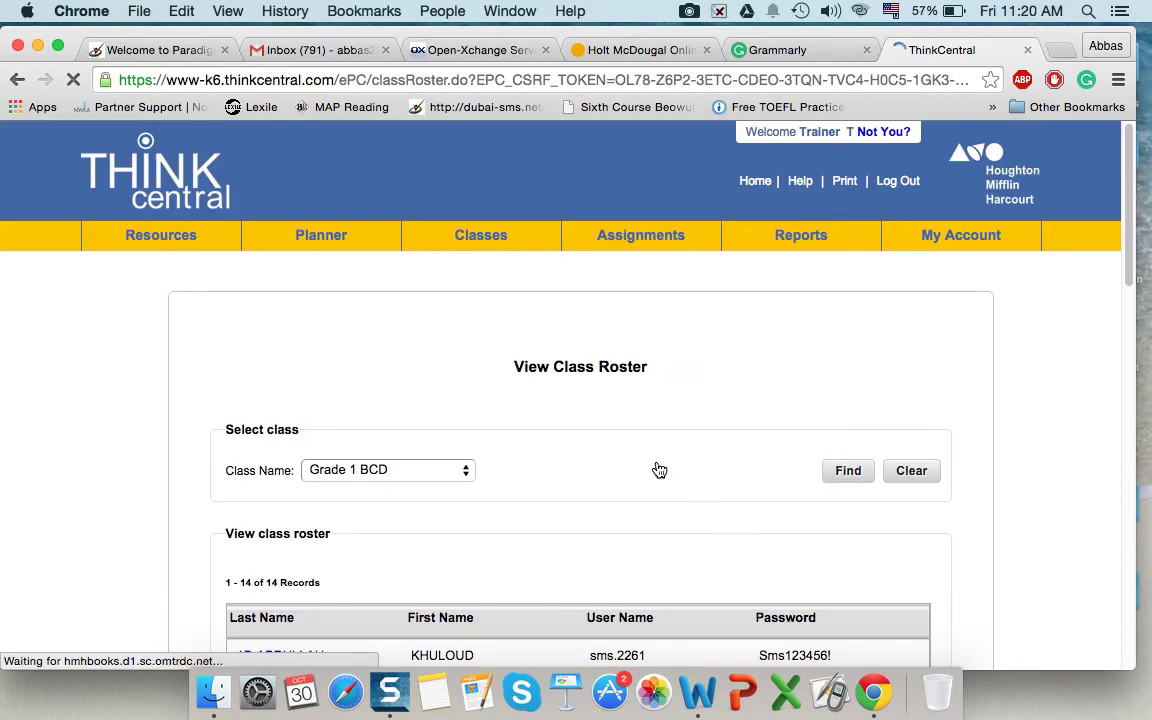
{"action": "scroll", "coordinate": [659, 470], "scroll_direction": "down", "scroll_amount": 8}
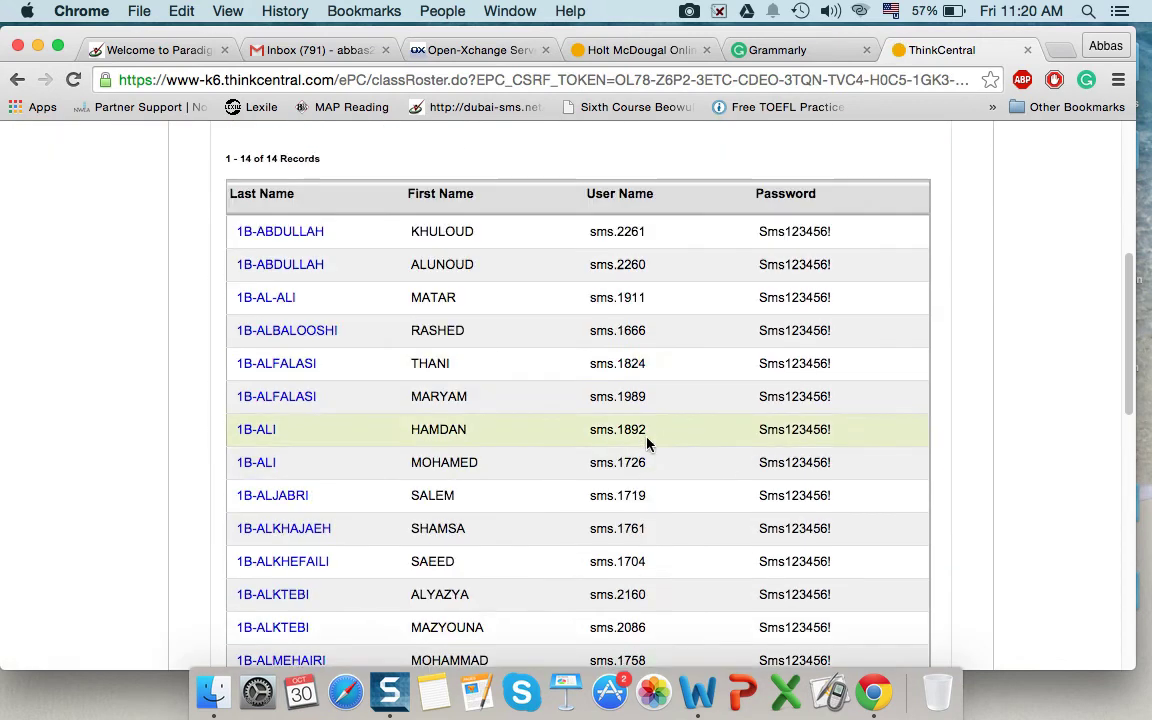
{"action": "scroll", "coordinate": [655, 450], "scroll_direction": "down", "scroll_amount": 3}
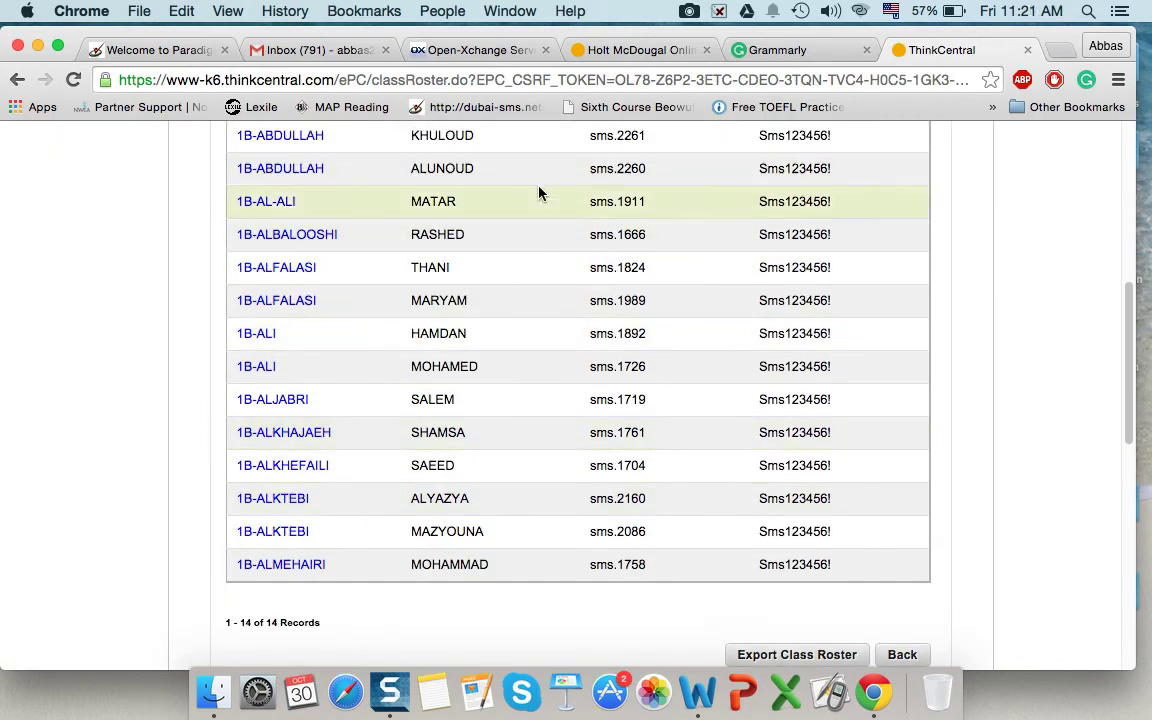
{"action": "scroll", "coordinate": [555, 230], "scroll_direction": "up", "scroll_amount": 1}
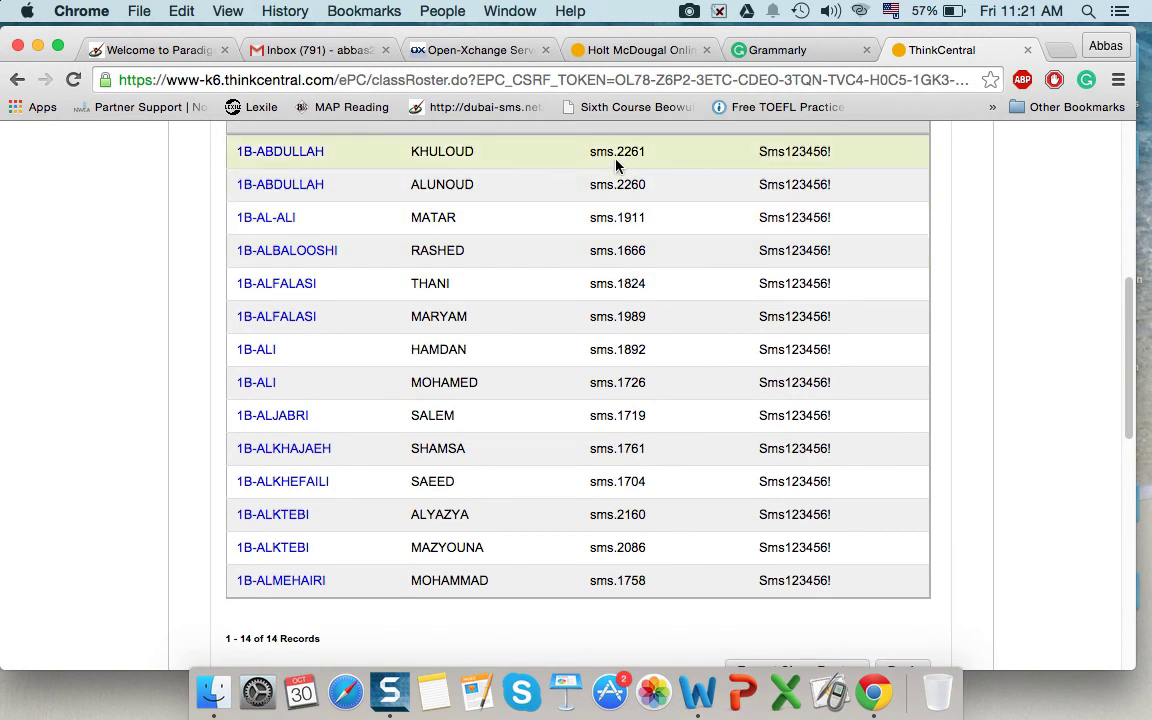
{"action": "scroll", "coordinate": [615, 200], "scroll_direction": "up", "scroll_amount": 2}
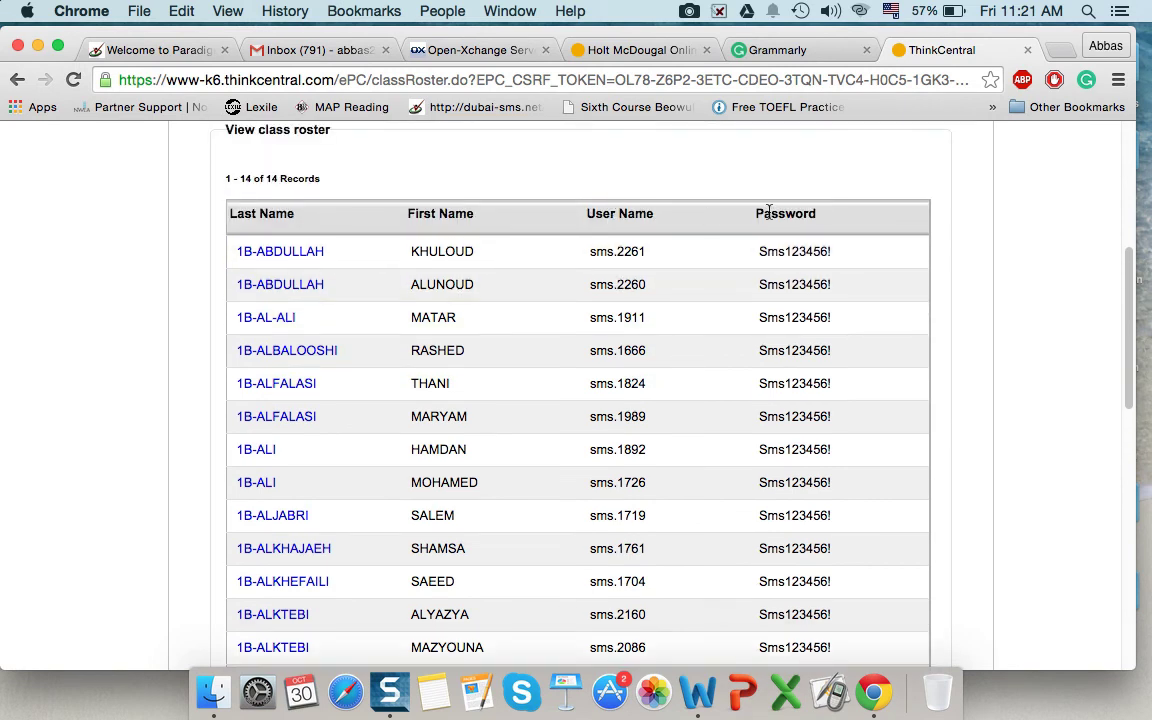
{"action": "scroll", "coordinate": [760, 225], "scroll_direction": "down", "scroll_amount": 1}
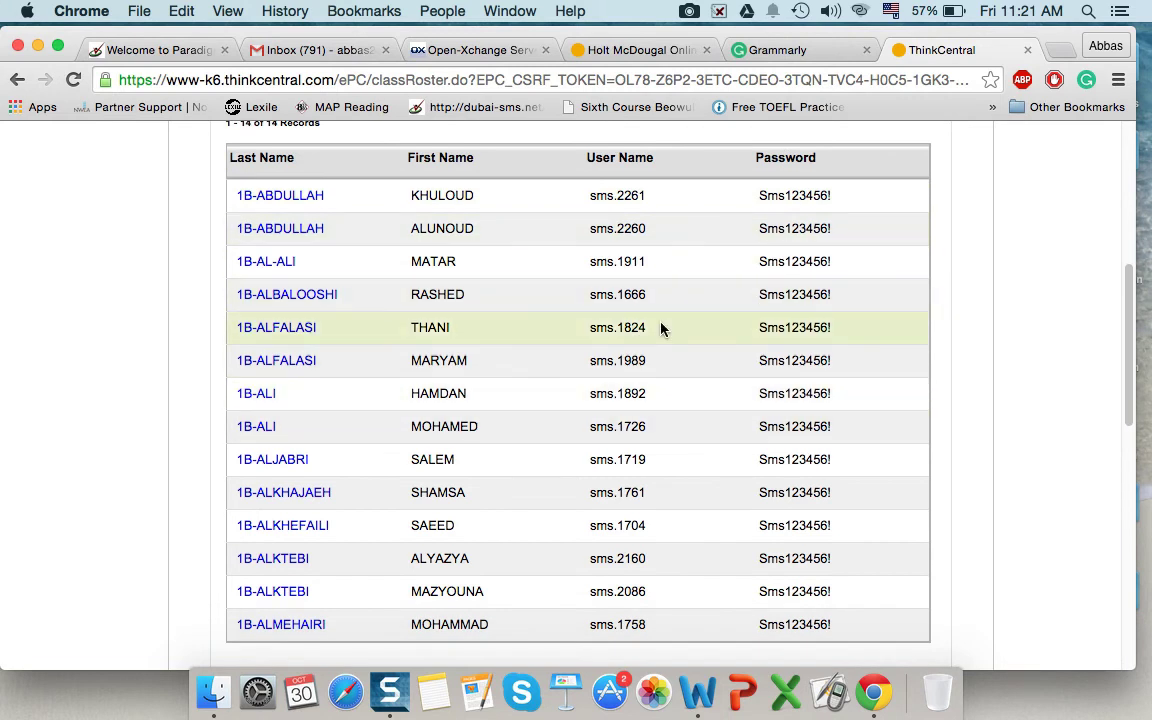
{"action": "scroll", "coordinate": [658, 342], "scroll_direction": "down", "scroll_amount": 3}
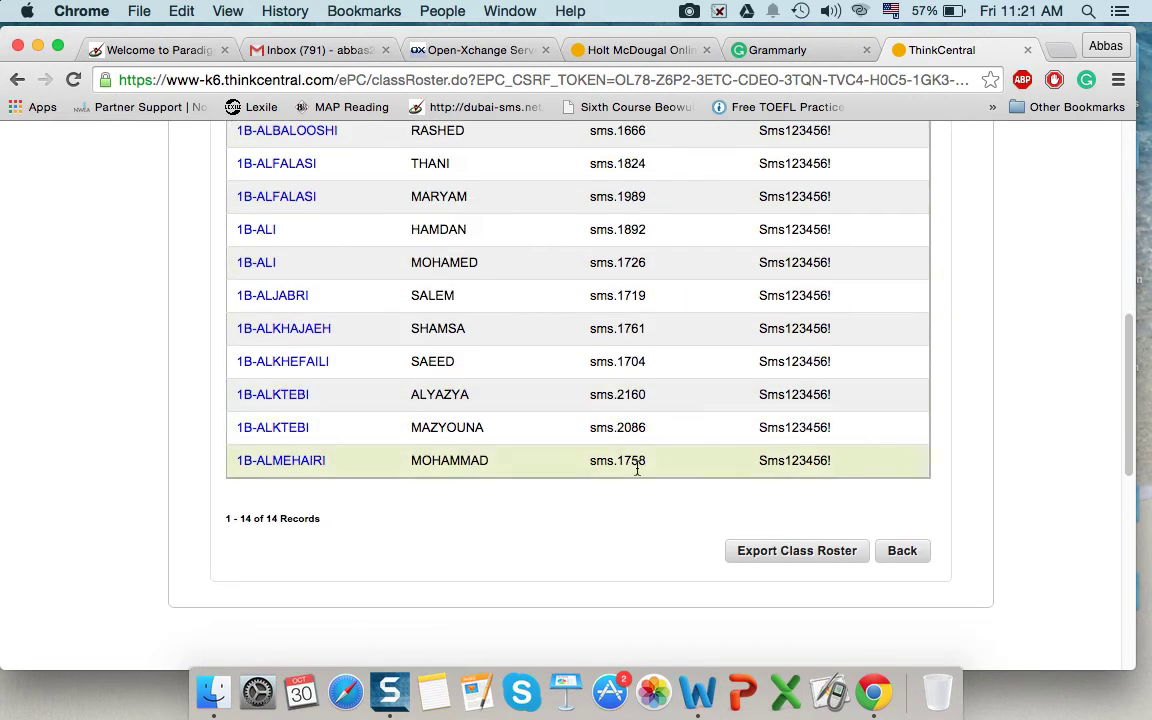
{"action": "left_click", "coordinate": [798, 556]}
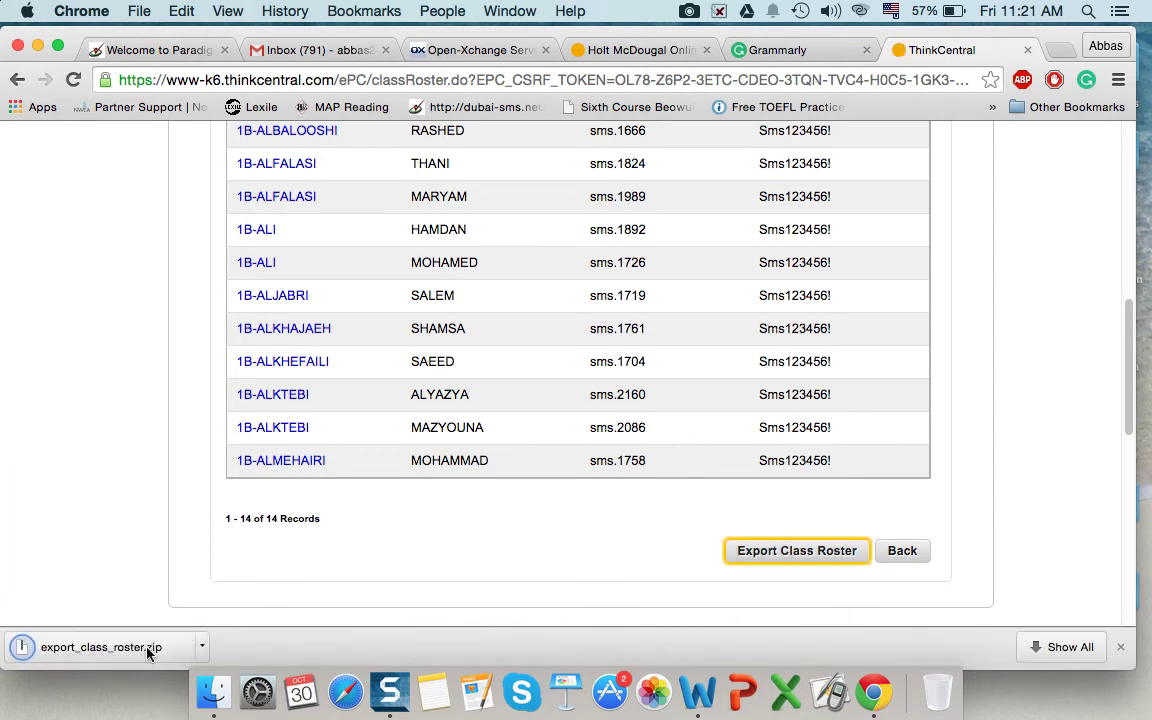
{"action": "left_click", "coordinate": [42, 655]}
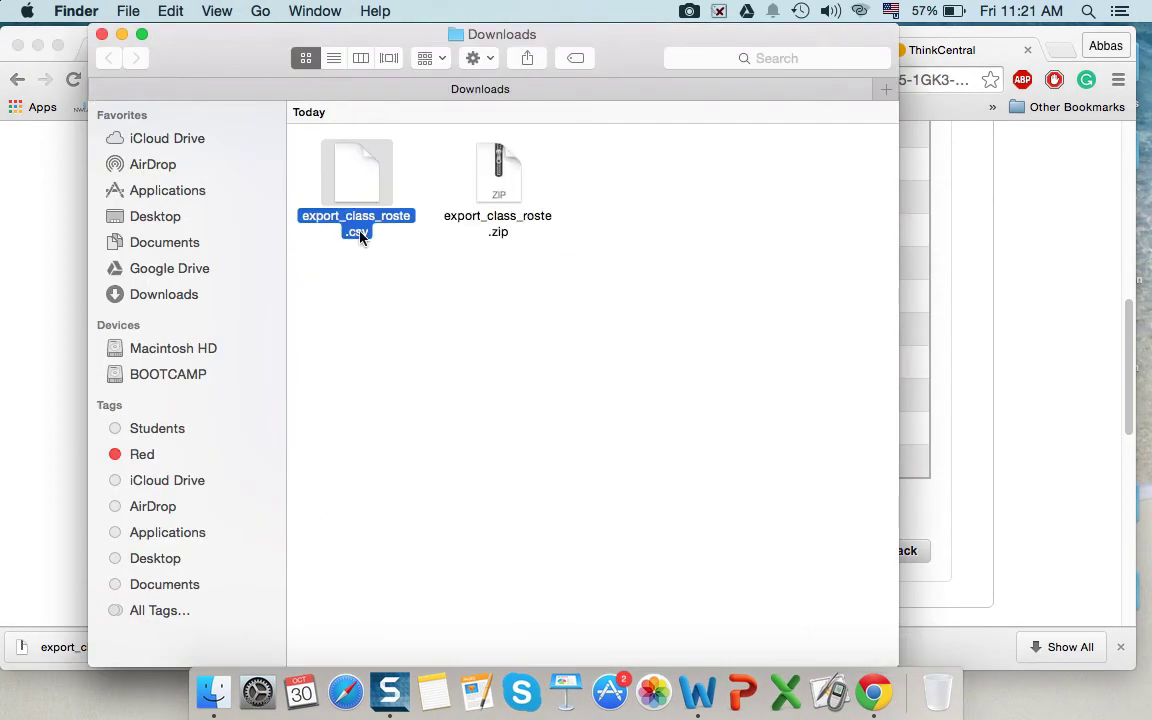
Step: Close the Finder Downloads window that now holds the unpacked roster CSV
{"action": "left_click", "coordinate": [102, 34]}
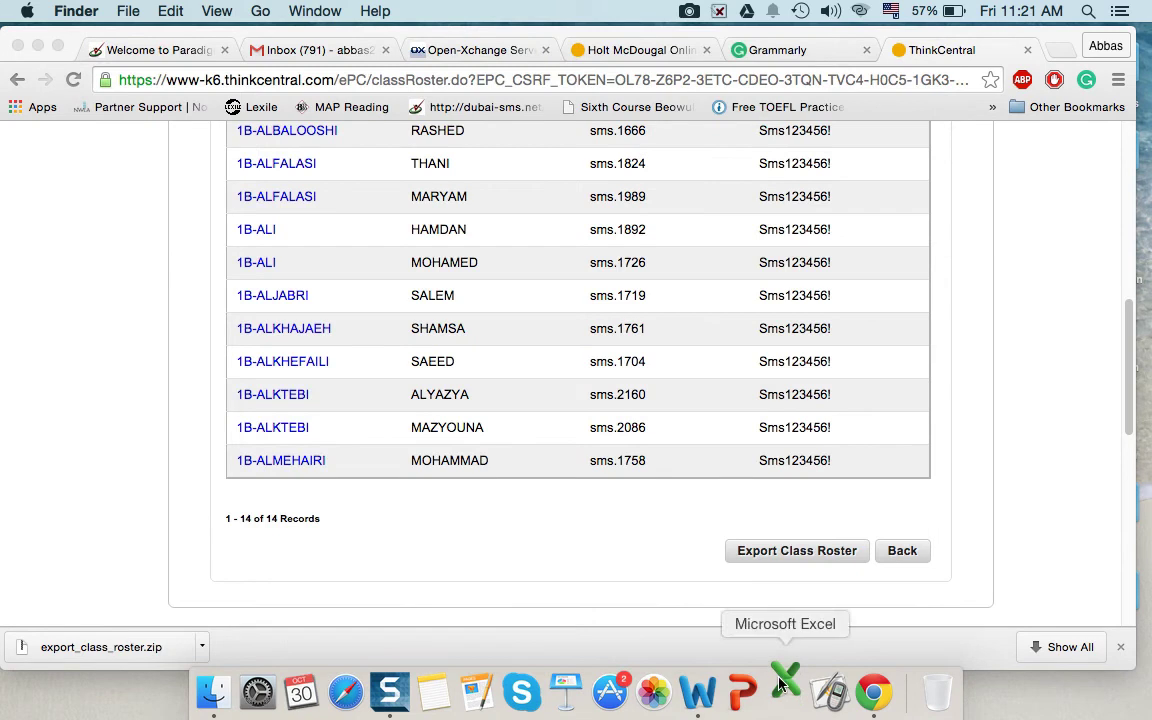
{"action": "scroll", "coordinate": [635, 419], "scroll_direction": "up", "scroll_amount": 5}
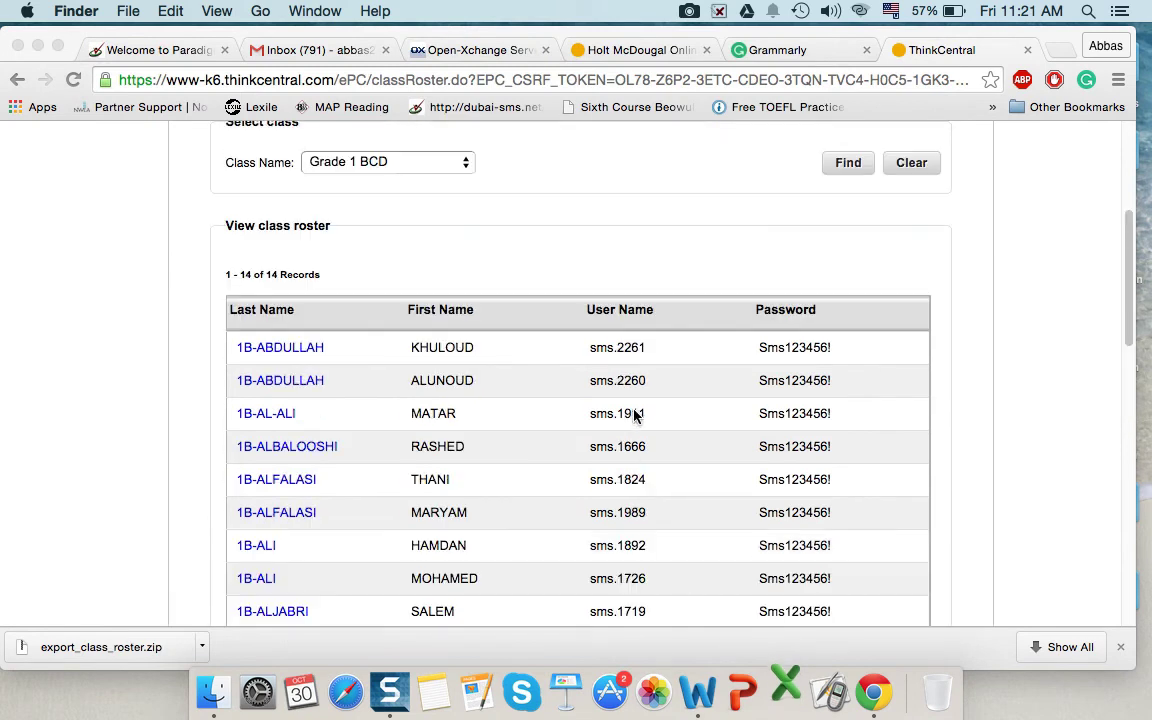
{"action": "scroll", "coordinate": [589, 350], "scroll_direction": "down", "scroll_amount": 1}
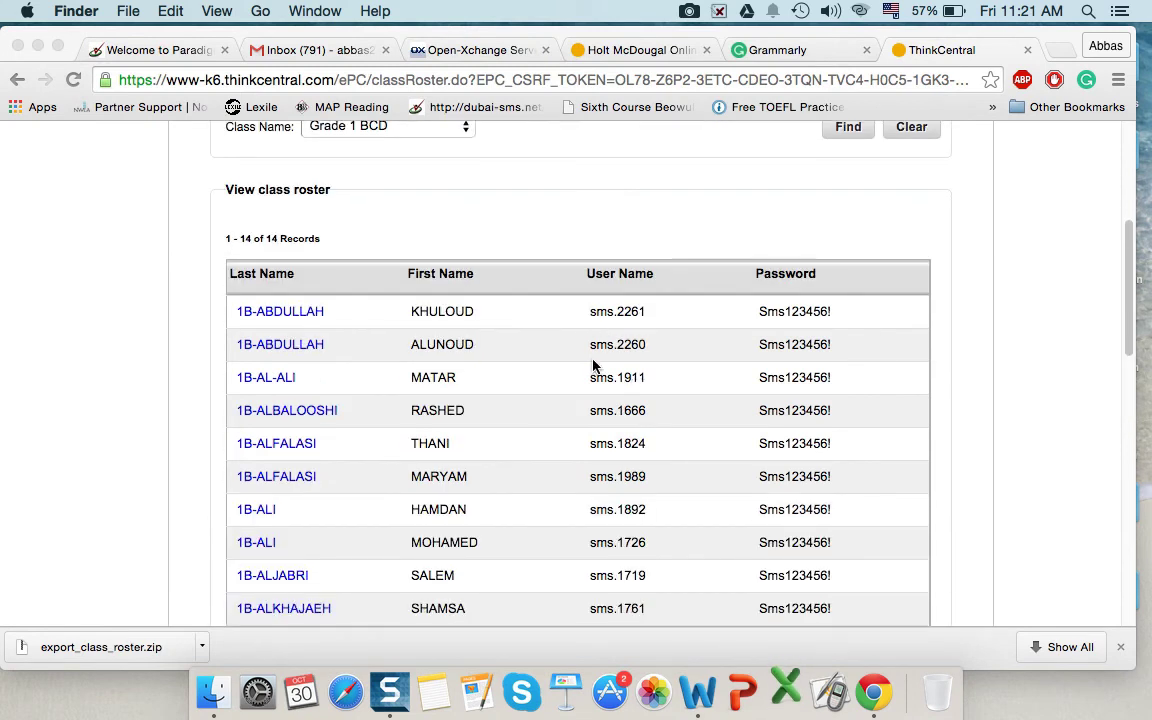
{"action": "scroll", "coordinate": [595, 366], "scroll_direction": "down", "scroll_amount": 2}
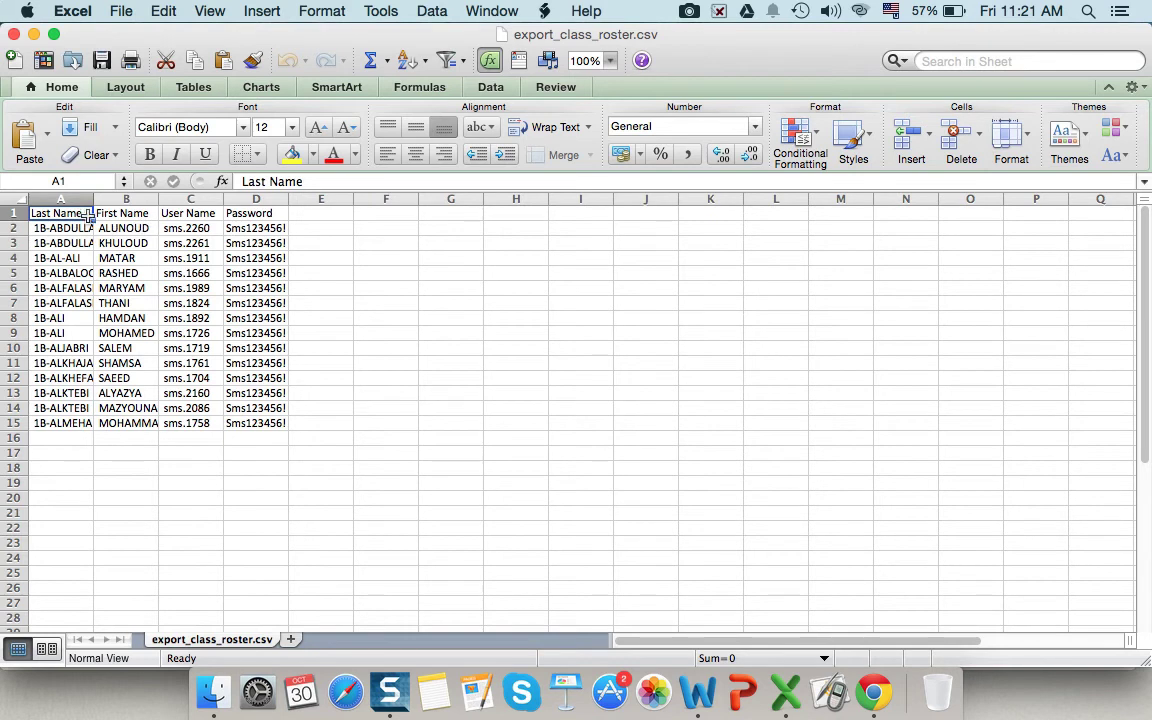
Step: Close the roster spreadsheet and bring up ThinkCentral's Assignments menu in Chrome
{"action": "left_click", "coordinate": [14, 35]}
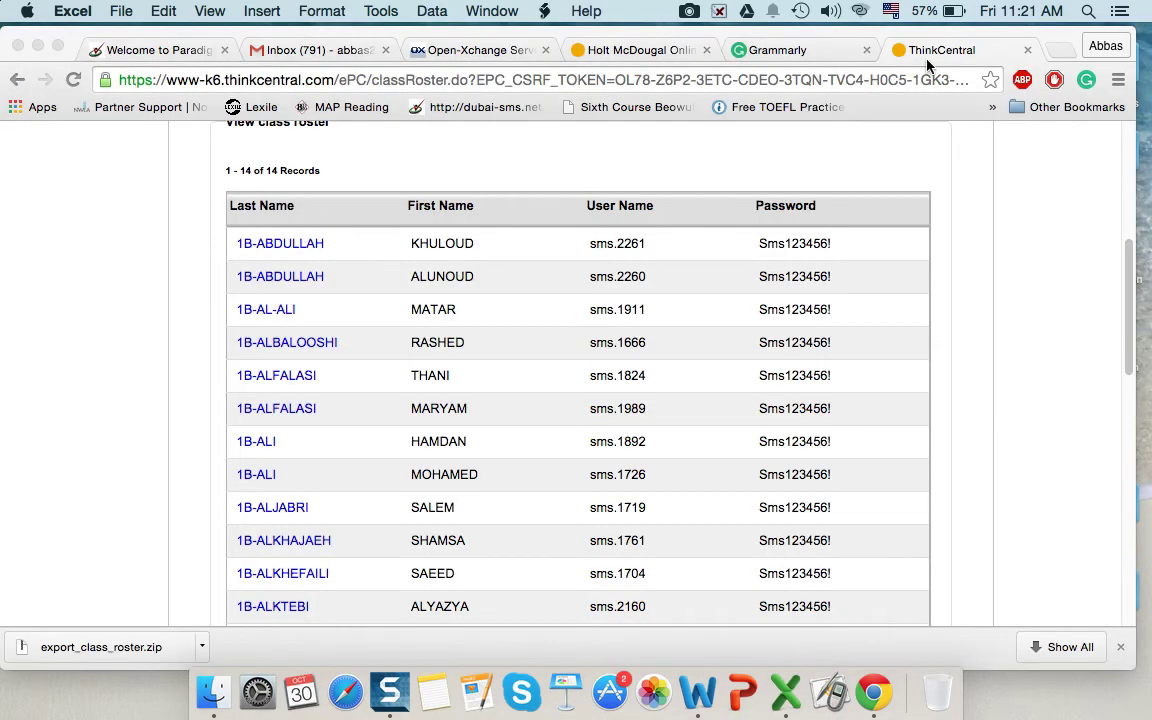
{"action": "scroll", "coordinate": [837, 254], "scroll_direction": "up", "scroll_amount": 5}
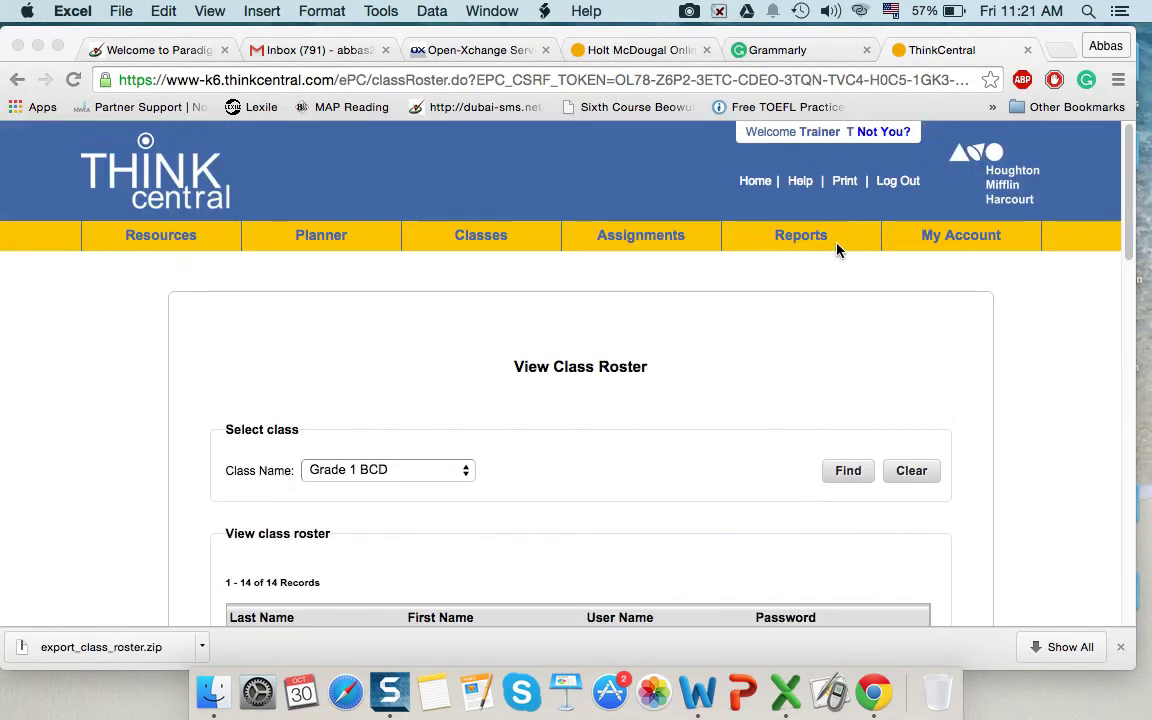
{"action": "left_click", "coordinate": [1069, 424]}
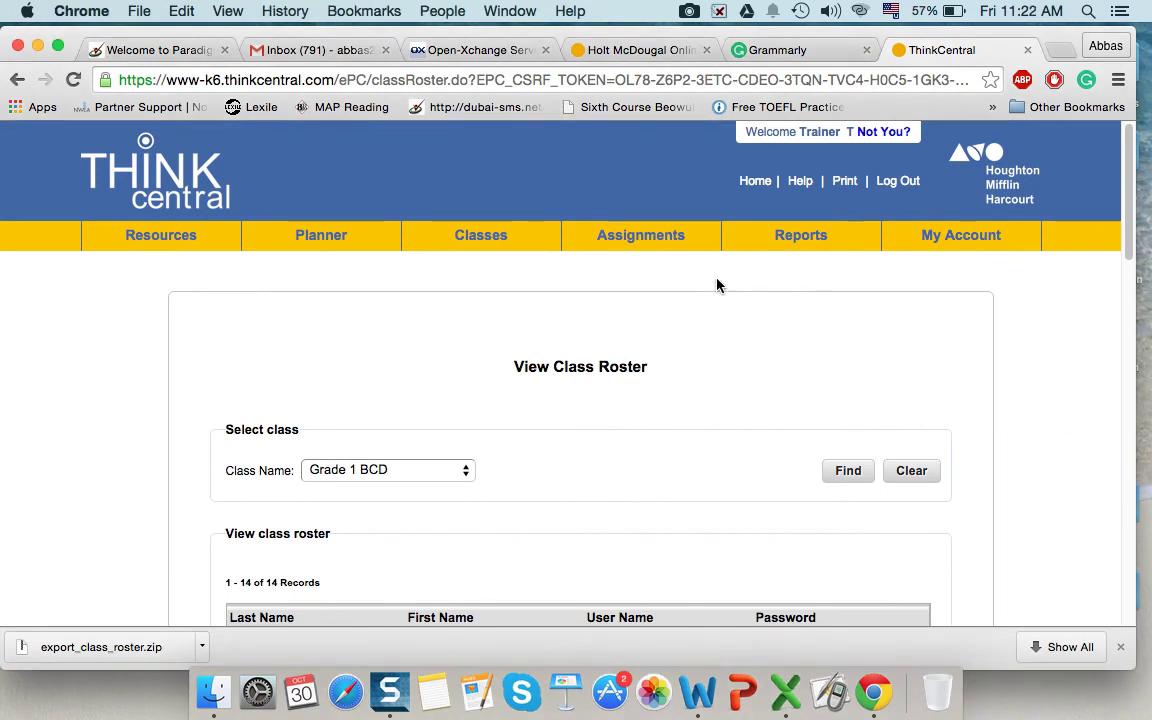
{"action": "mouse_move", "coordinate": [652, 246]}
{"action": "mouse_move", "coordinate": [596, 252]}
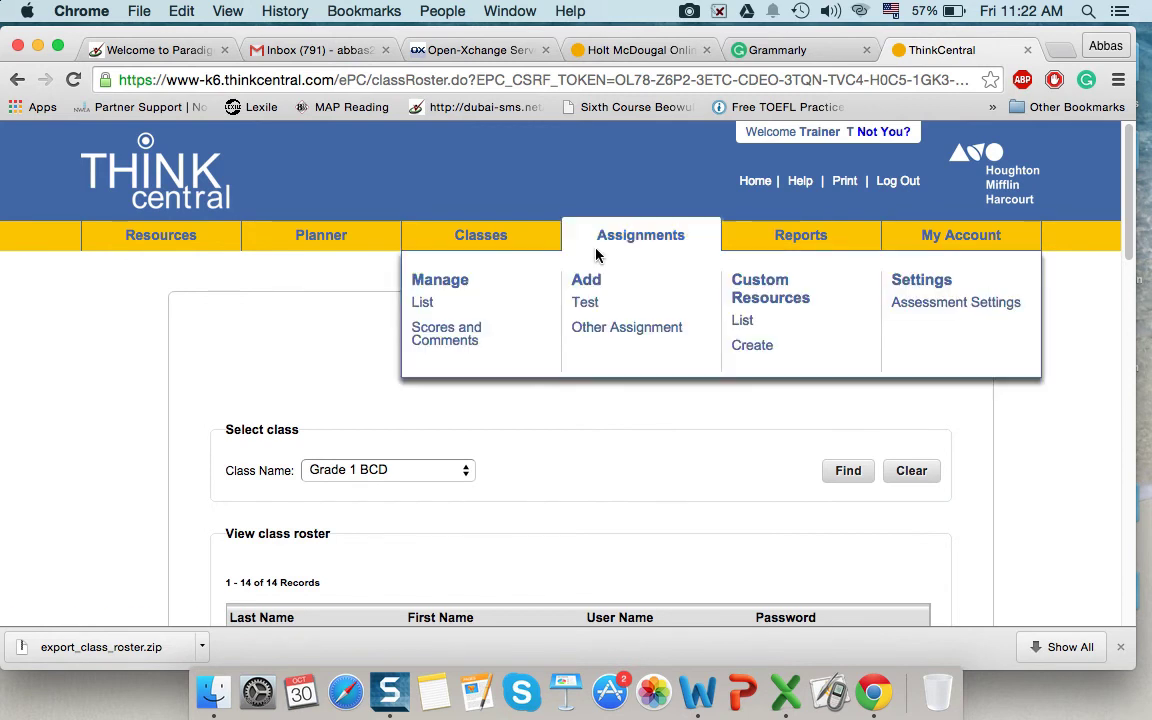
Step: Choose Add > Test and search resources for 'model a'
{"action": "left_click", "coordinate": [588, 313]}
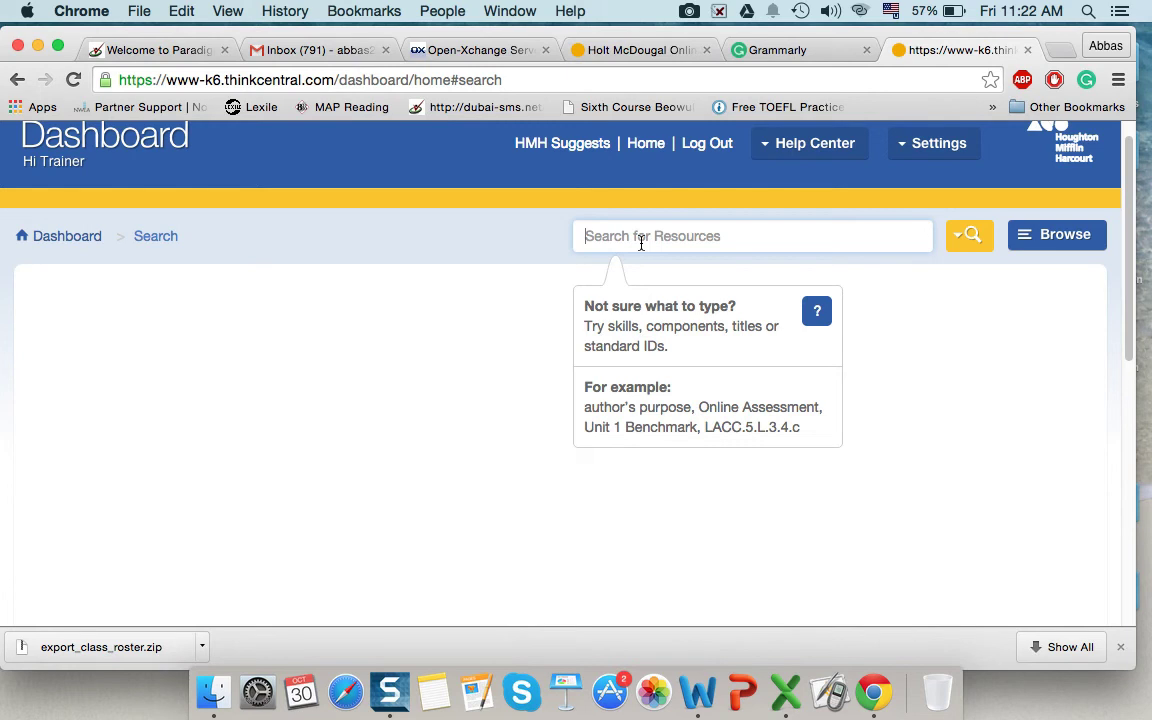
{"action": "type", "text": "model"}
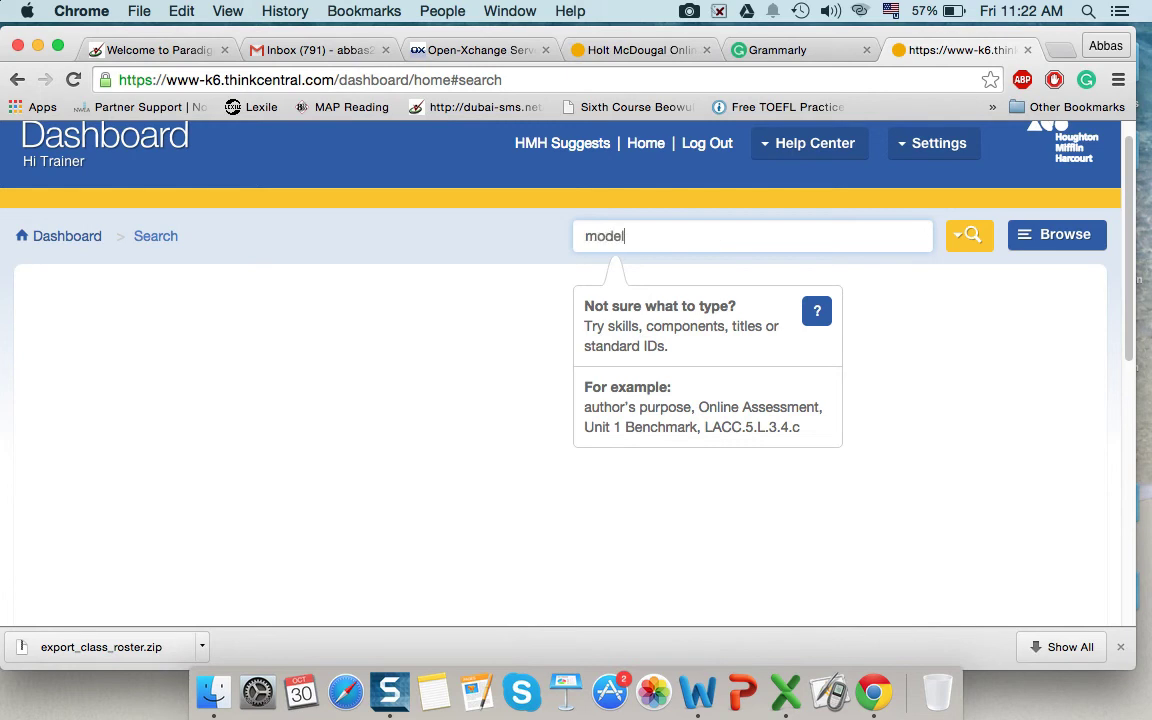
{"action": "type", "text": " a"}
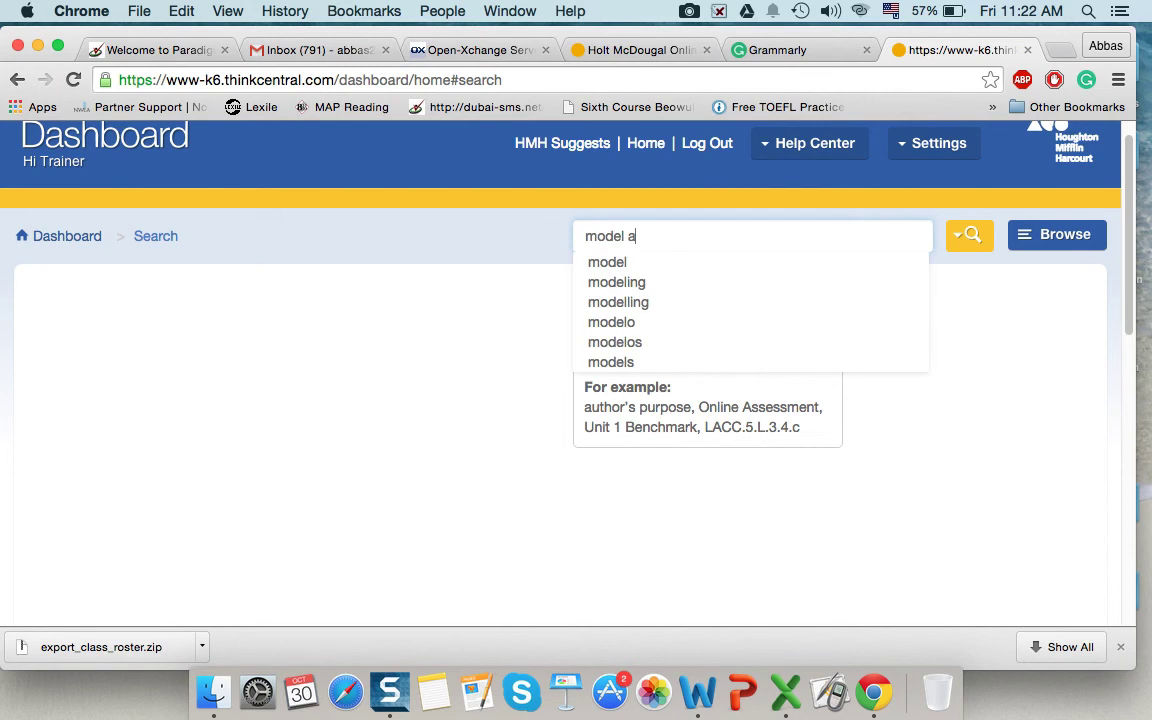
{"action": "key", "text": "Return"}
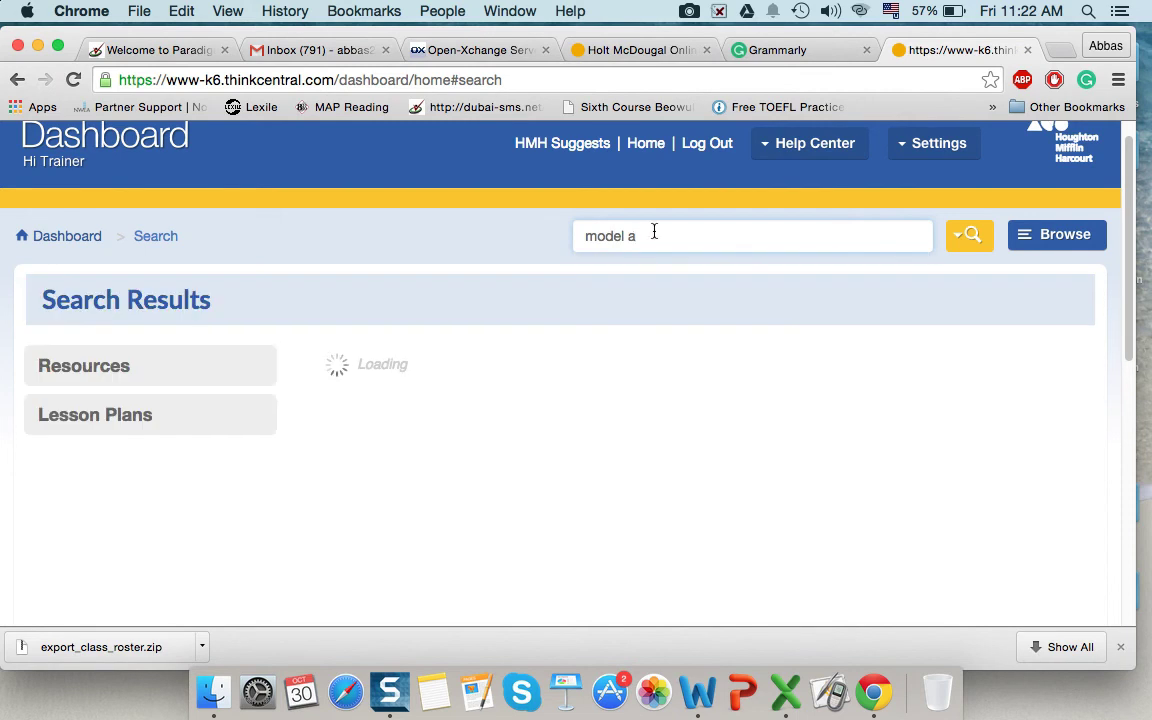
{"action": "left_click", "coordinate": [651, 232]}
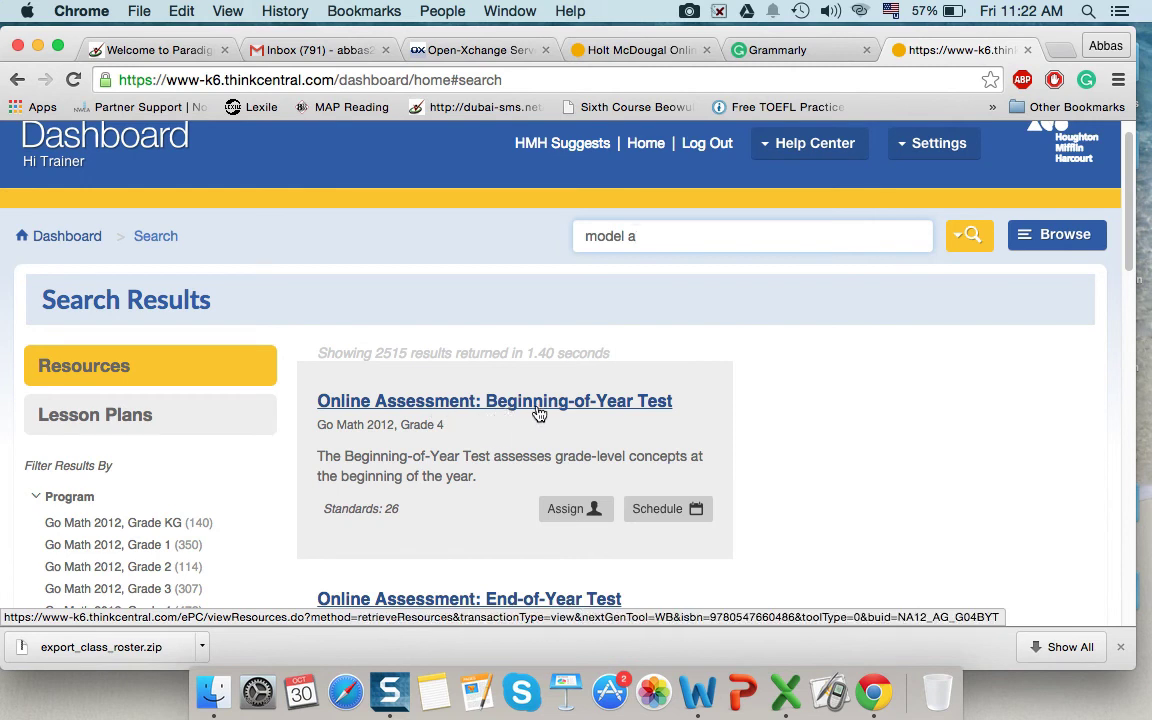
Step: Assign the Beginning-of-Year Test as 'Model a' to the Grade 1 class
{"action": "left_click", "coordinate": [577, 515]}
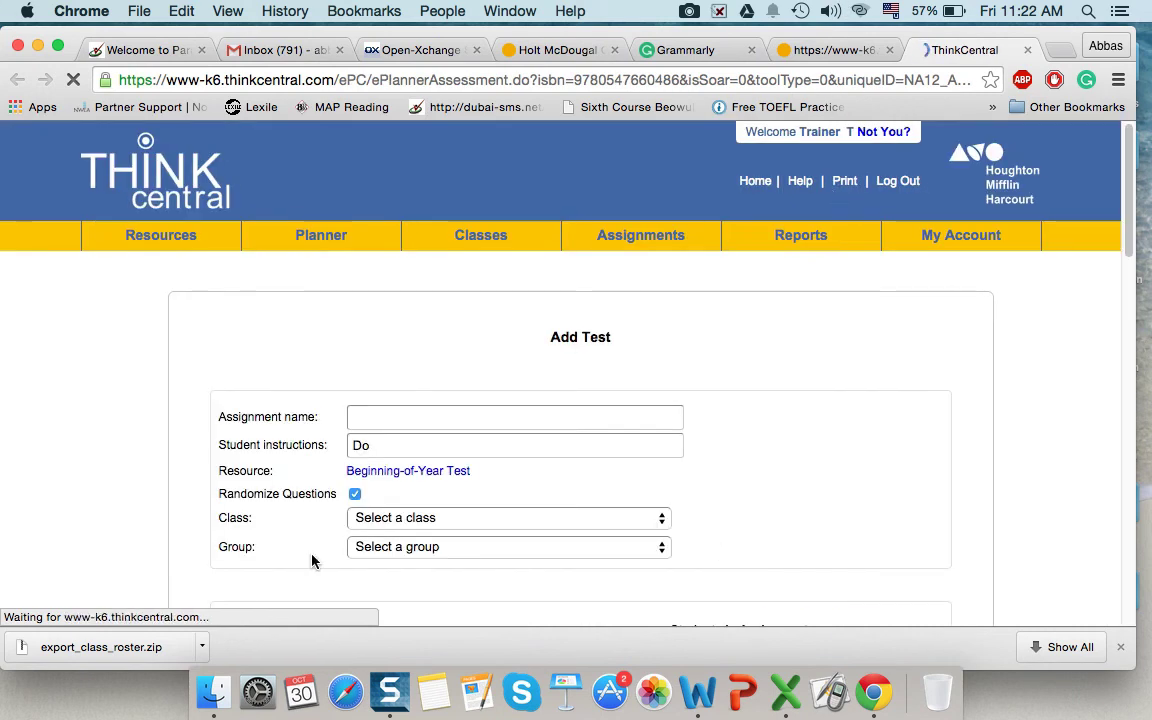
{"action": "left_click", "coordinate": [392, 425]}
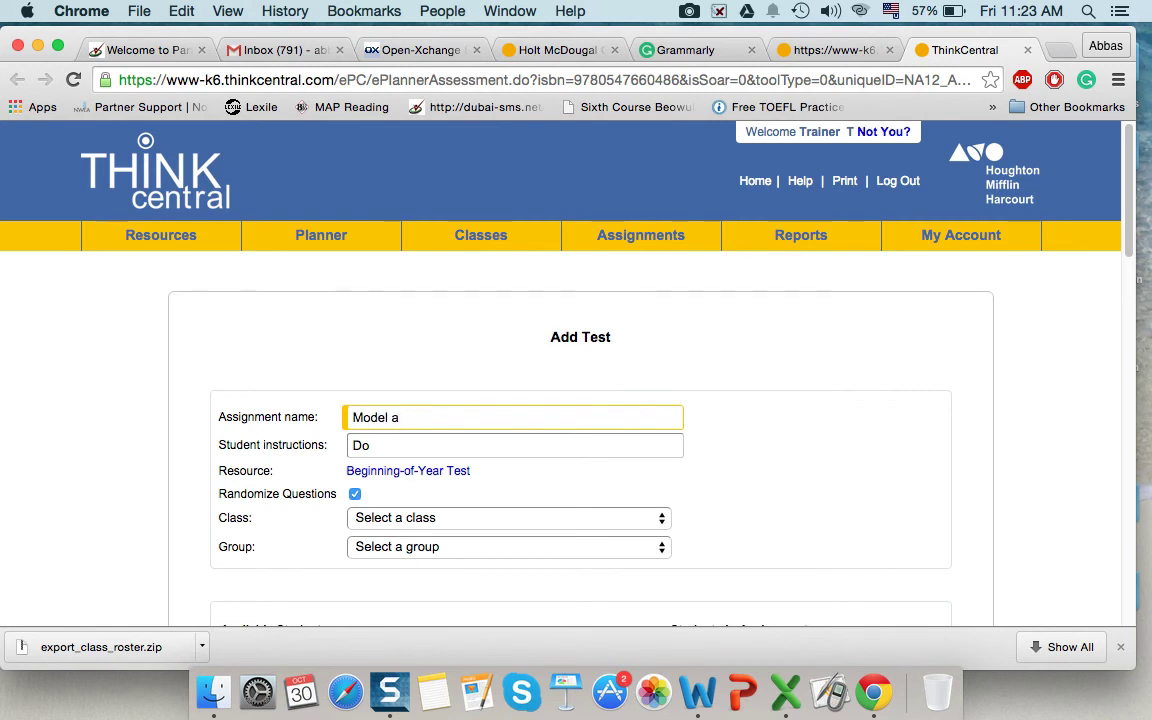
{"action": "scroll", "coordinate": [549, 455], "scroll_direction": "down", "scroll_amount": 3}
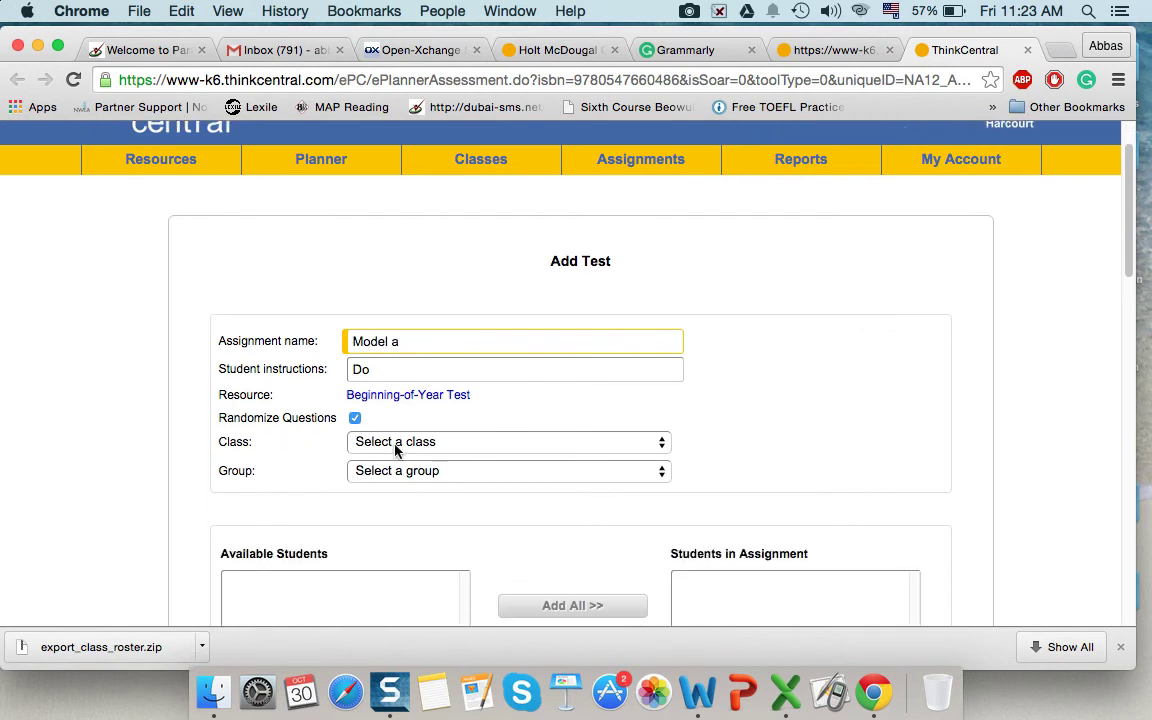
{"action": "left_click", "coordinate": [432, 443]}
{"action": "left_click", "coordinate": [395, 474]}
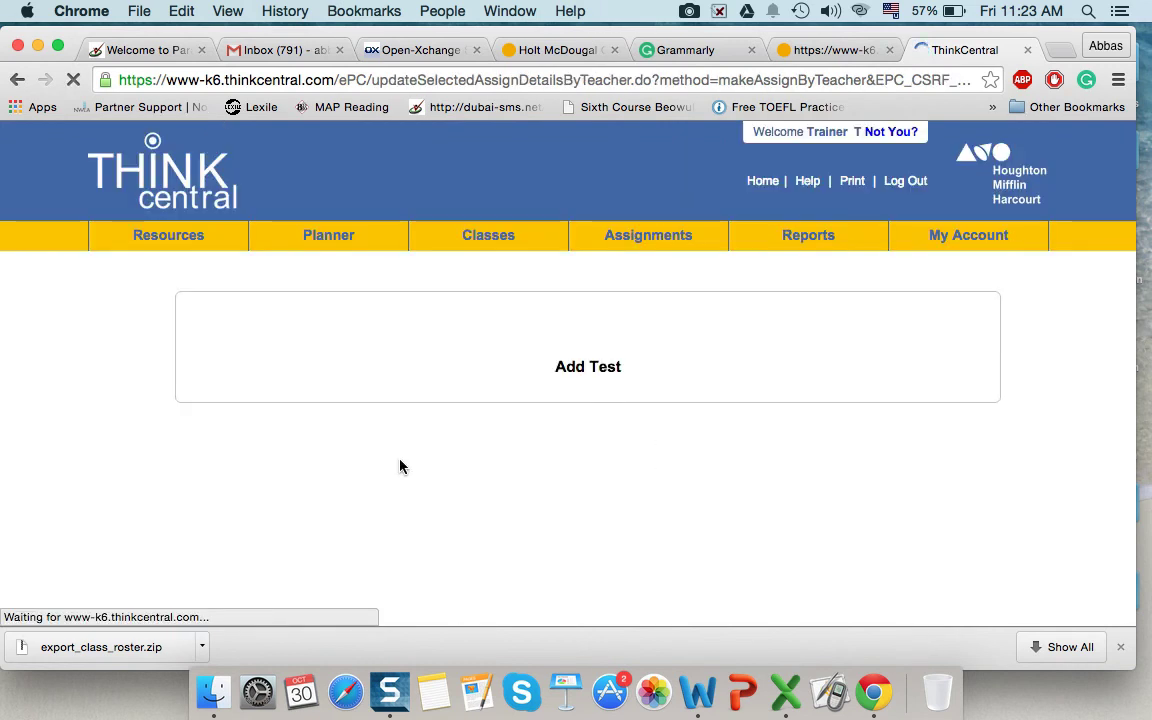
Step: Select all but one available student and add them to the assignment
{"action": "left_click", "coordinate": [425, 510]}
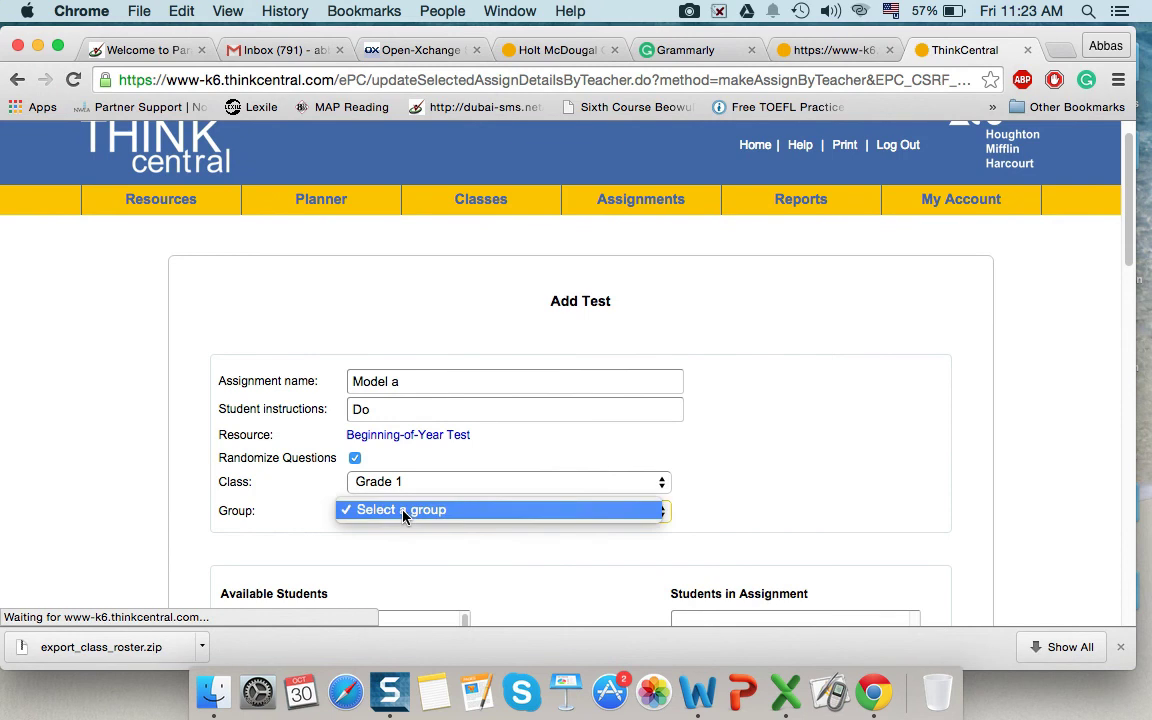
{"action": "left_click", "coordinate": [437, 509]}
{"action": "scroll", "coordinate": [724, 461], "scroll_direction": "down", "scroll_amount": 5}
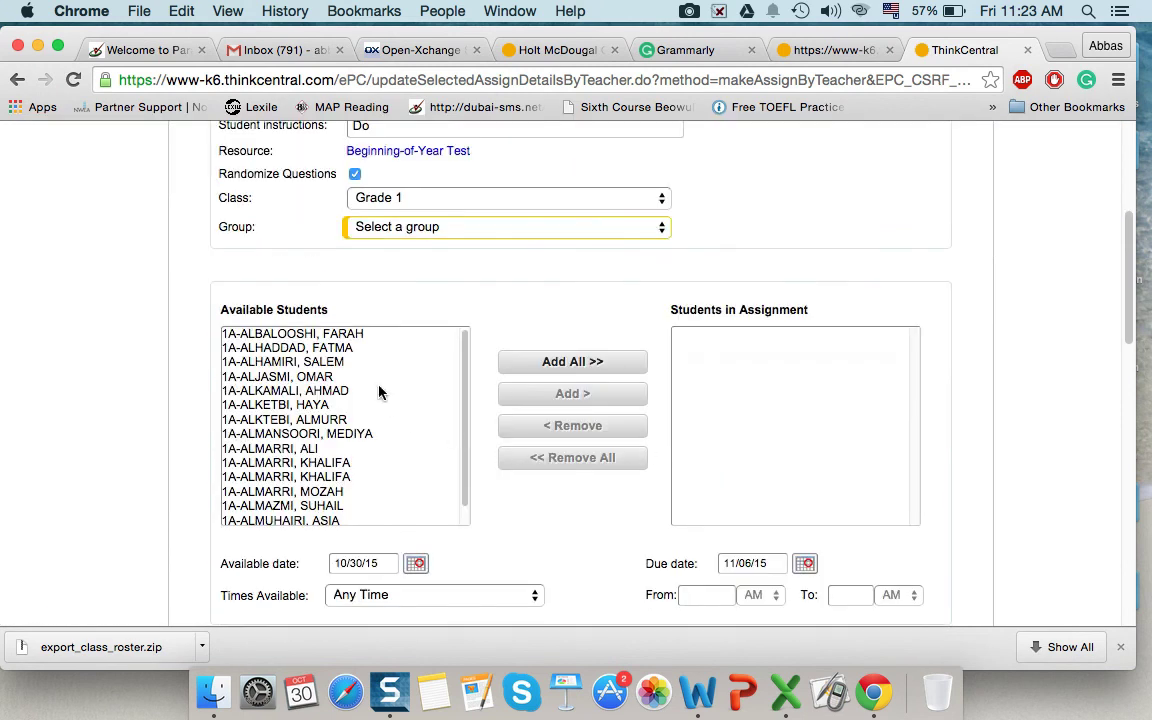
{"action": "left_click_drag", "start_coordinate": [382, 352], "coordinate": [296, 381]}
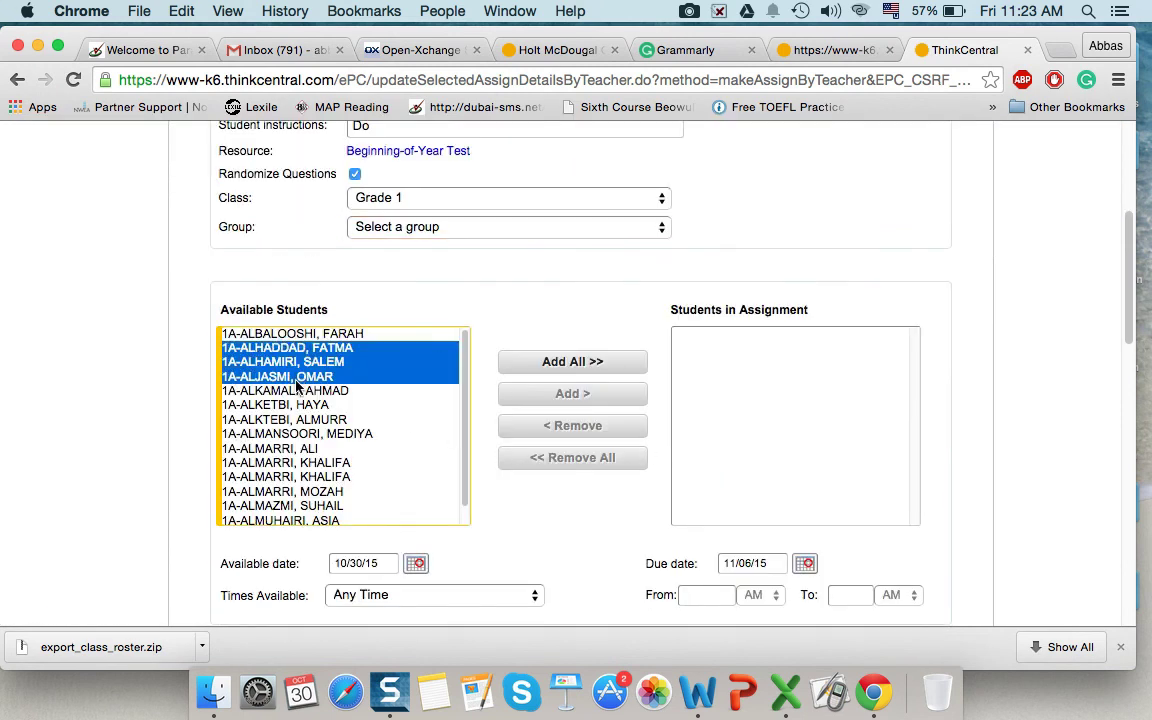
{"action": "left_click_drag", "start_coordinate": [391, 337], "coordinate": [303, 520]}
{"action": "left_click", "coordinate": [560, 393]}
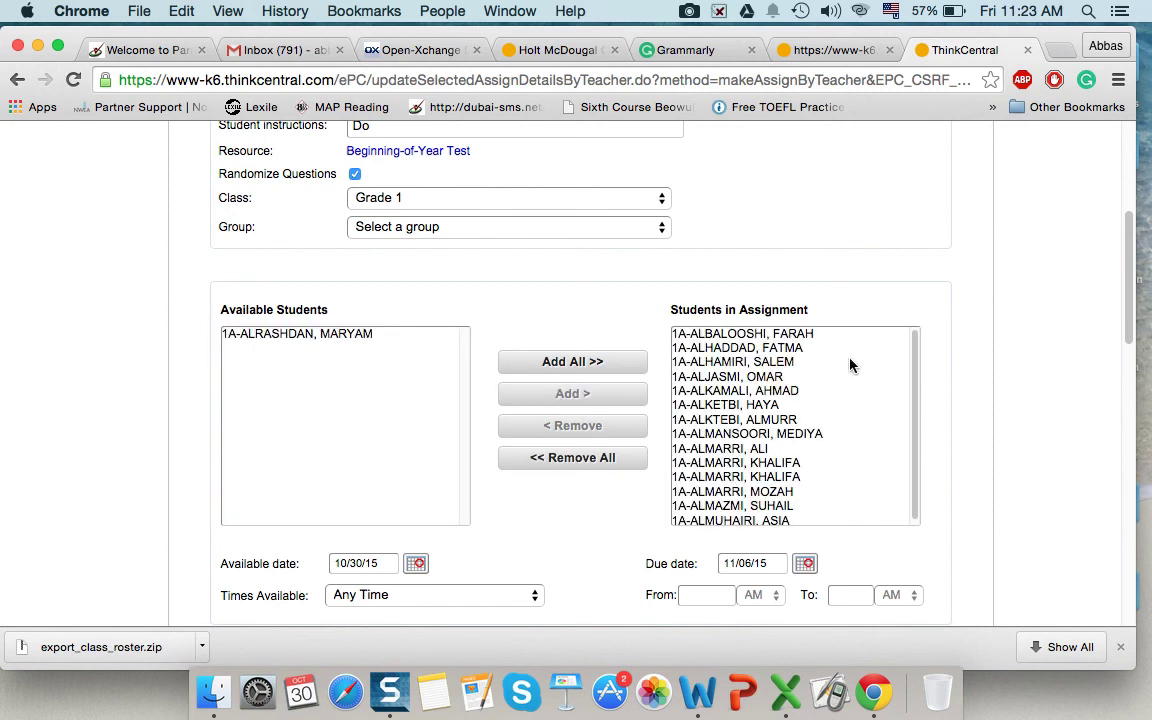
{"action": "scroll", "coordinate": [681, 442], "scroll_direction": "down", "scroll_amount": 3}
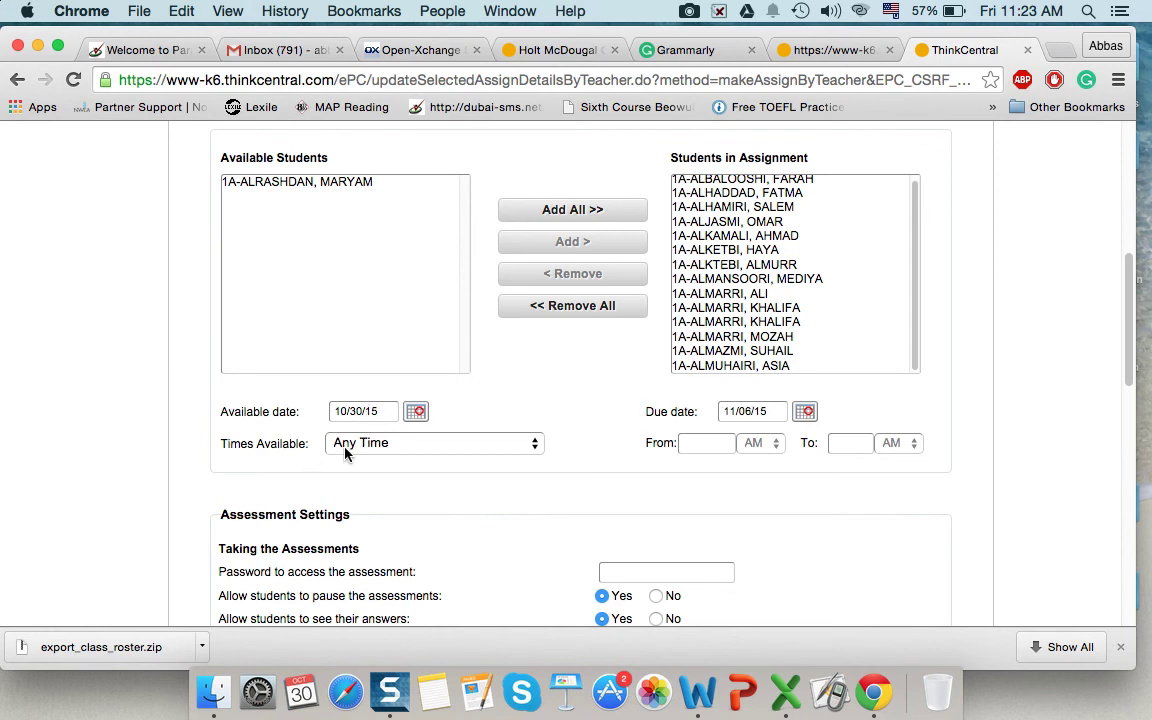
Step: Set 'Allow students to pause the assessments' to No and open Select Questions
{"action": "scroll", "coordinate": [357, 453], "scroll_direction": "down", "scroll_amount": 2}
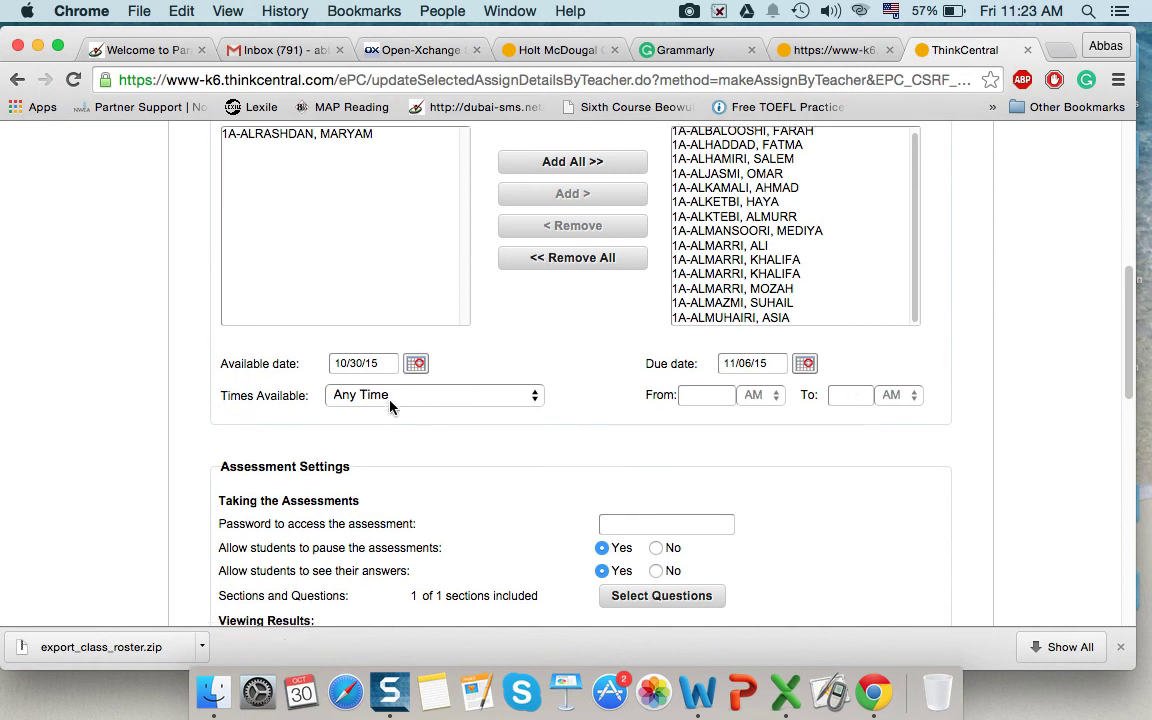
{"action": "scroll", "coordinate": [396, 385], "scroll_direction": "down", "scroll_amount": 5}
{"action": "left_click", "coordinate": [640, 403]}
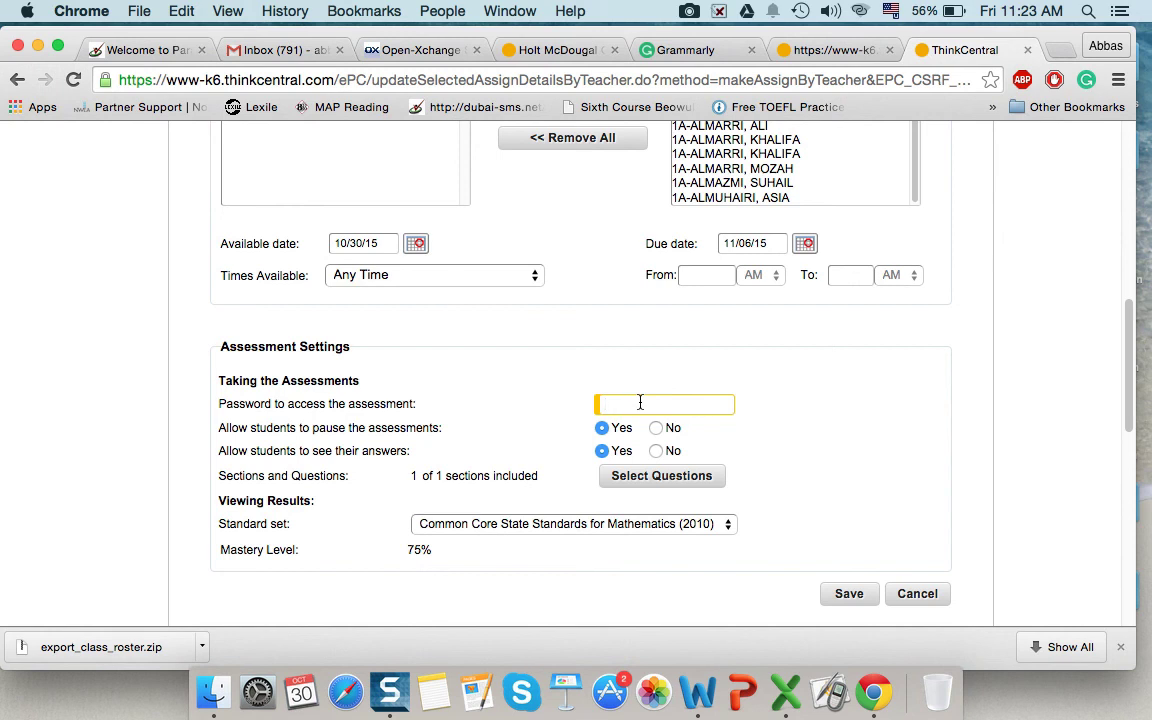
{"action": "scroll", "coordinate": [560, 420], "scroll_direction": "down", "scroll_amount": 1}
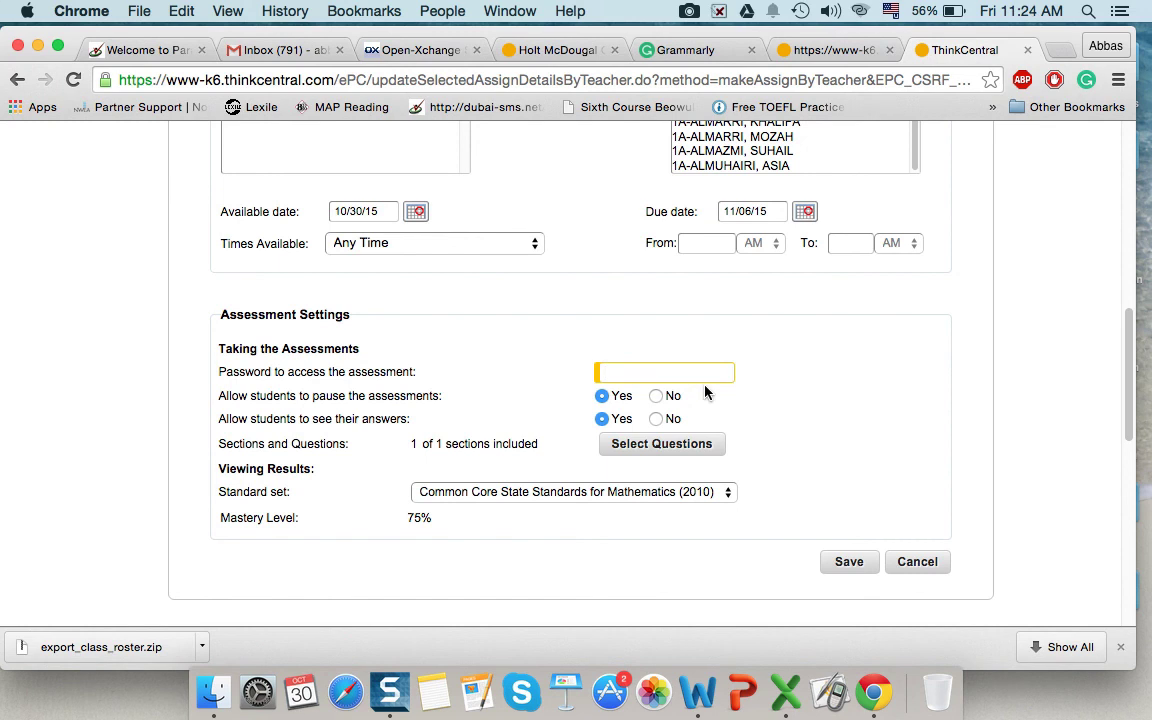
{"action": "left_click", "coordinate": [656, 396]}
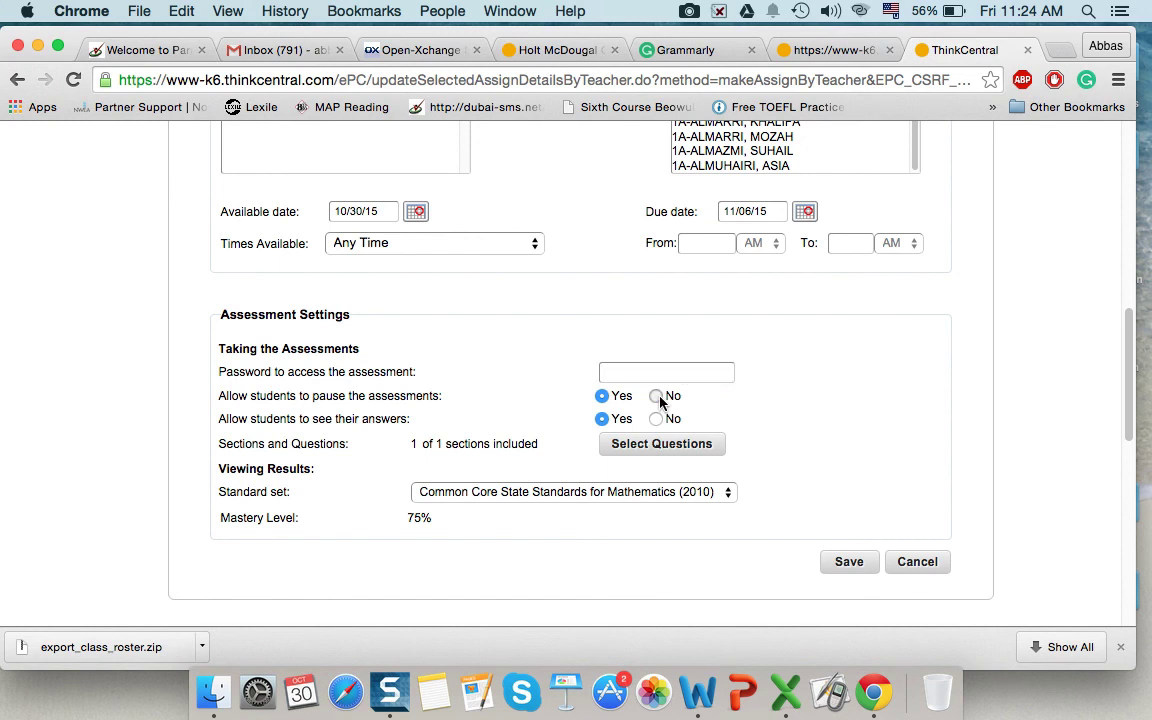
{"action": "left_click", "coordinate": [602, 397]}
{"action": "left_click", "coordinate": [658, 396]}
{"action": "left_click", "coordinate": [646, 446]}
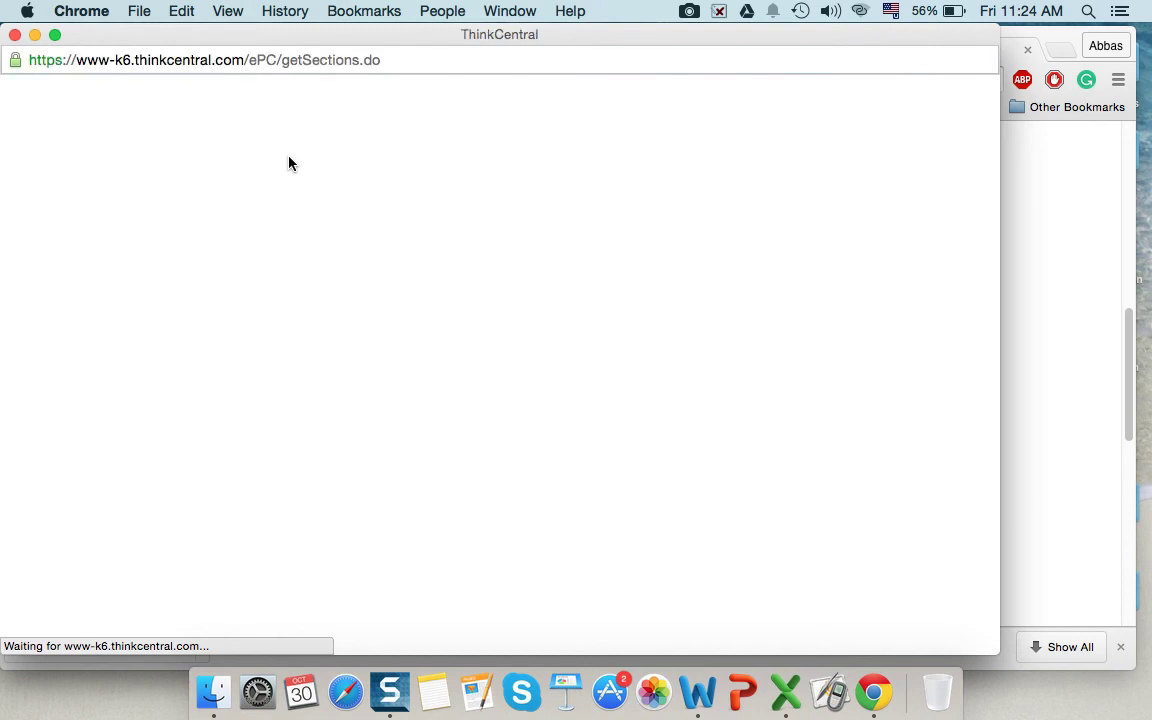
Step: Exclude Question 2 from the test and close the question selection window
{"action": "scroll", "coordinate": [683, 359], "scroll_direction": "down", "scroll_amount": 1}
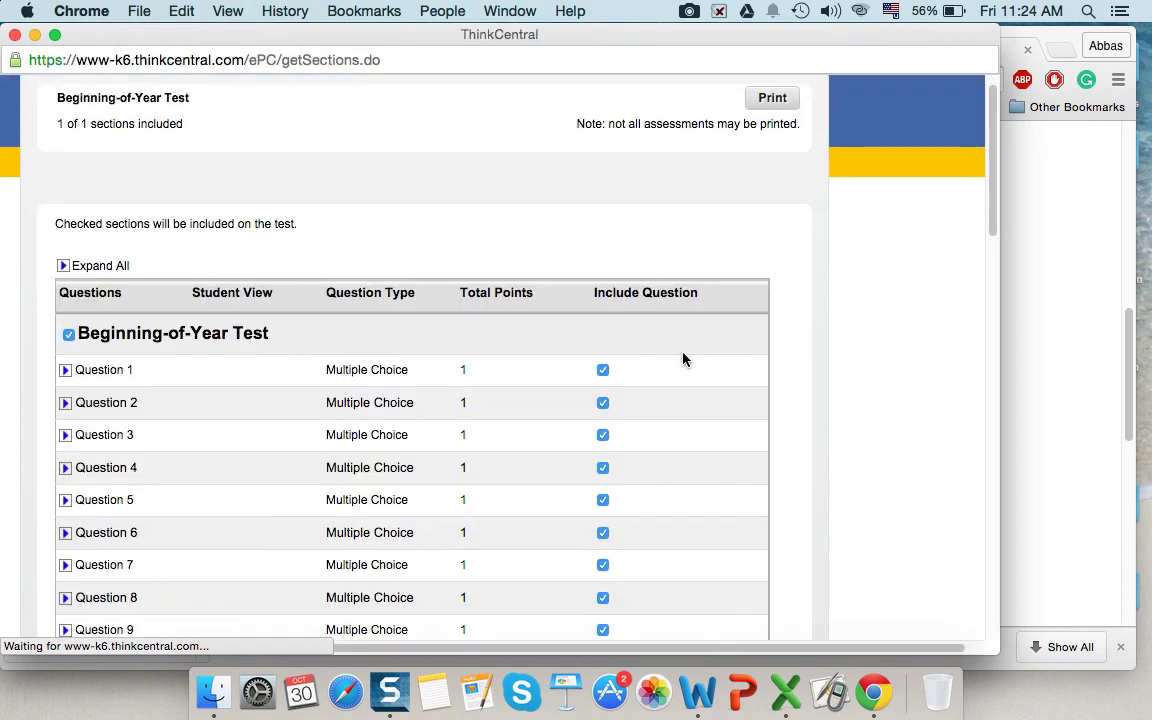
{"action": "left_click", "coordinate": [607, 378]}
{"action": "left_click", "coordinate": [602, 405]}
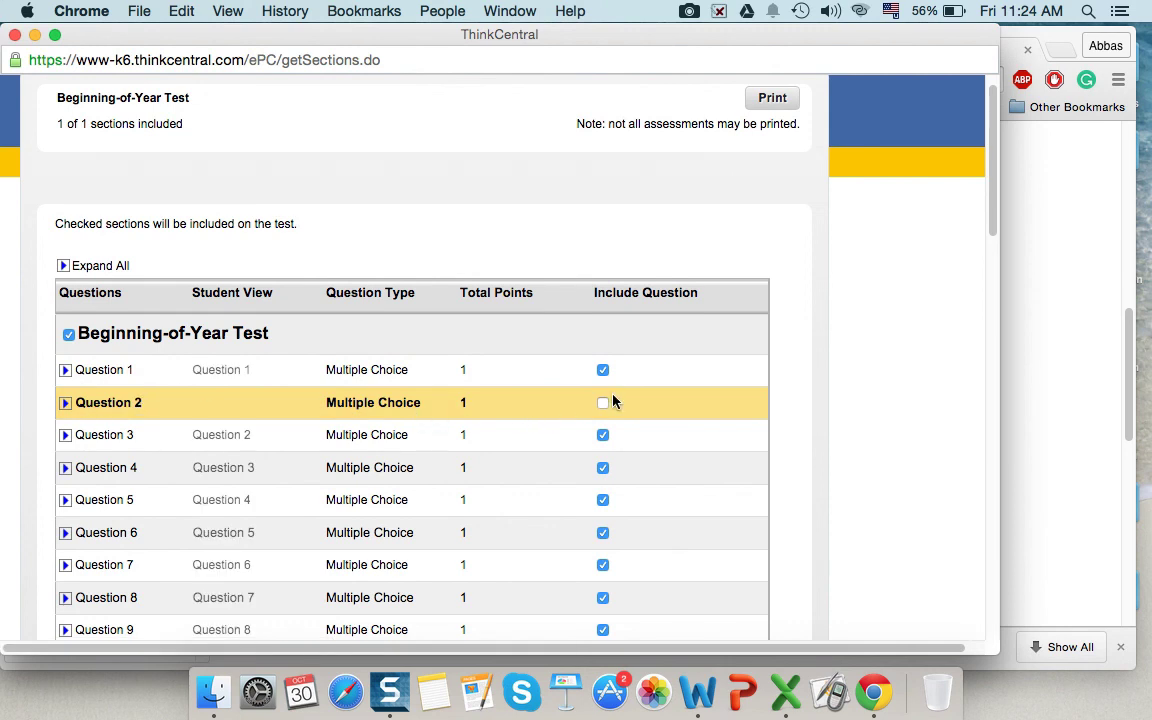
{"action": "left_click", "coordinate": [14, 35]}
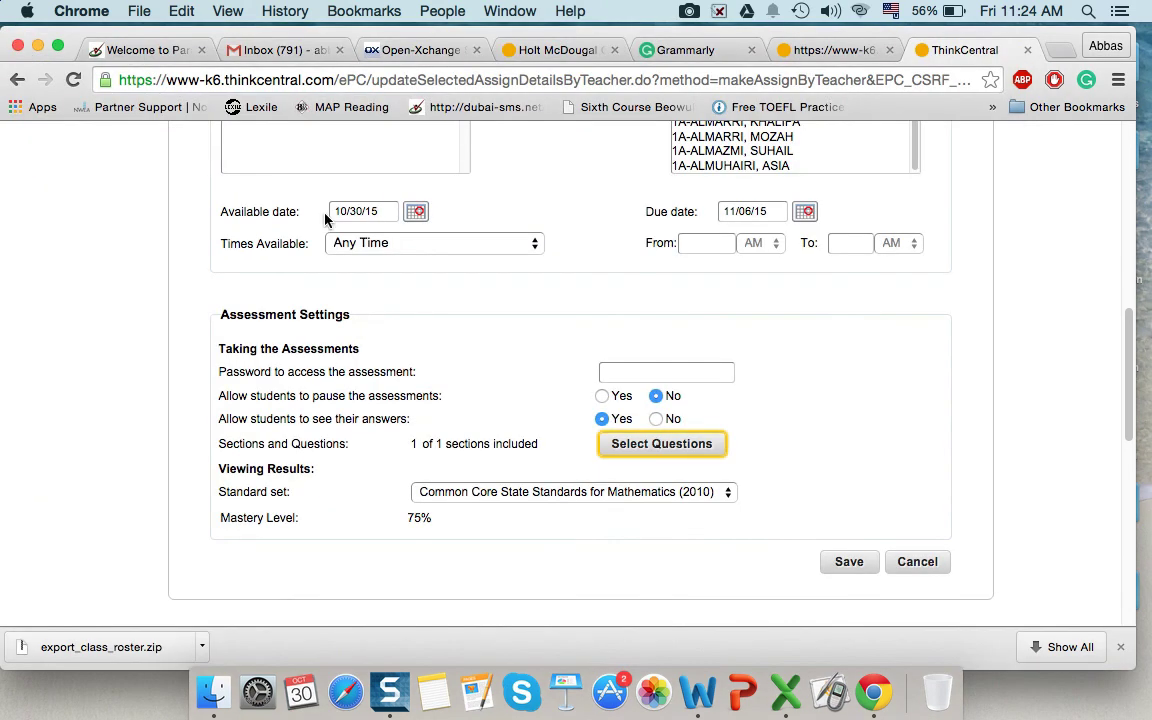
Step: Save the Model a assignment and confirm its creation
{"action": "left_click", "coordinate": [850, 563]}
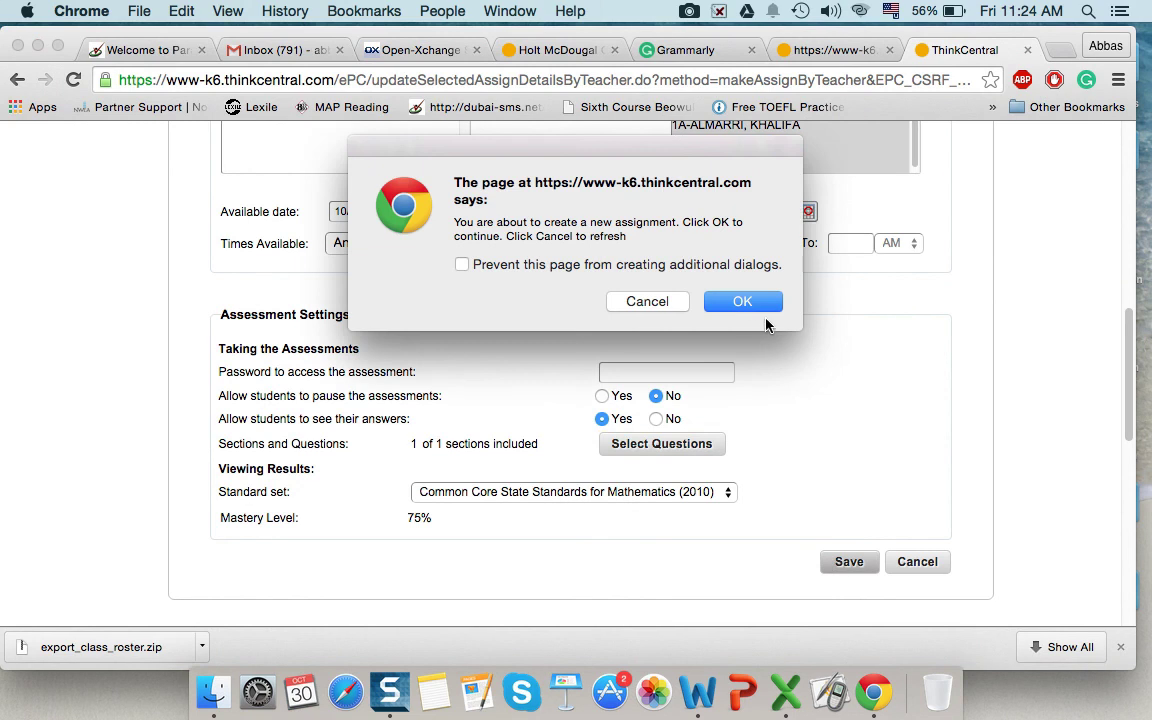
{"action": "left_click", "coordinate": [741, 301]}
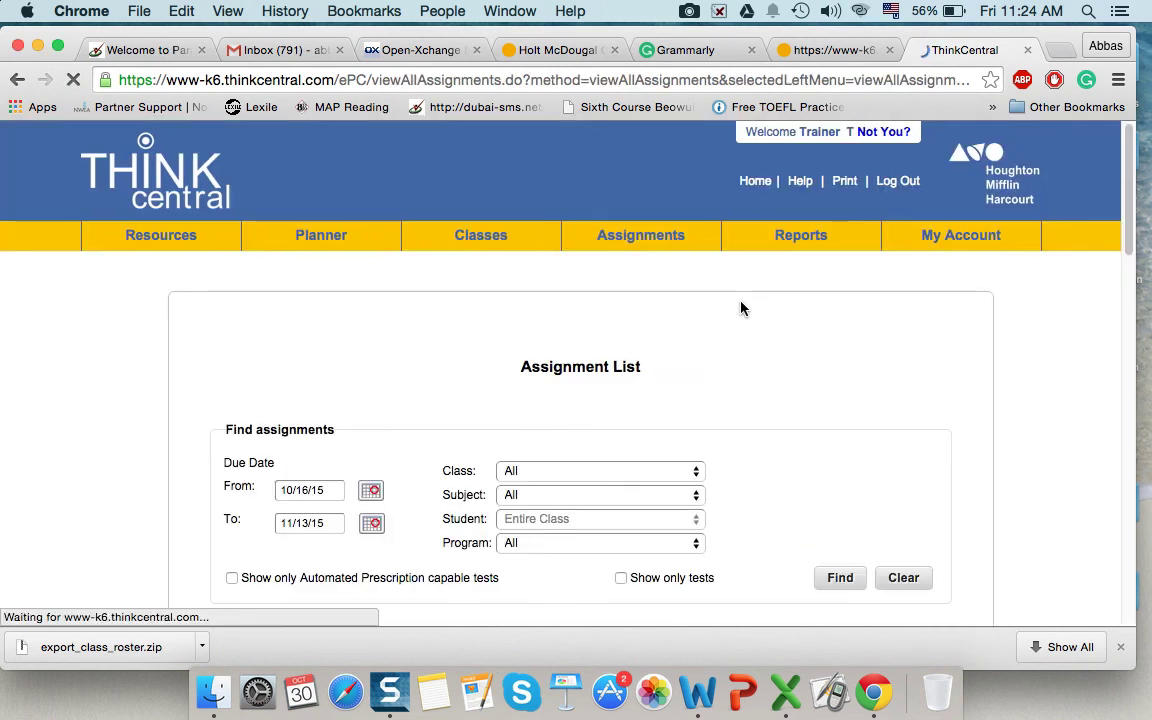
{"action": "scroll", "coordinate": [735, 325], "scroll_direction": "down", "scroll_amount": 5}
Step: Switch Show Answers to NO for the Model a test in the Assignment List
{"action": "scroll", "coordinate": [730, 342], "scroll_direction": "down", "scroll_amount": 5}
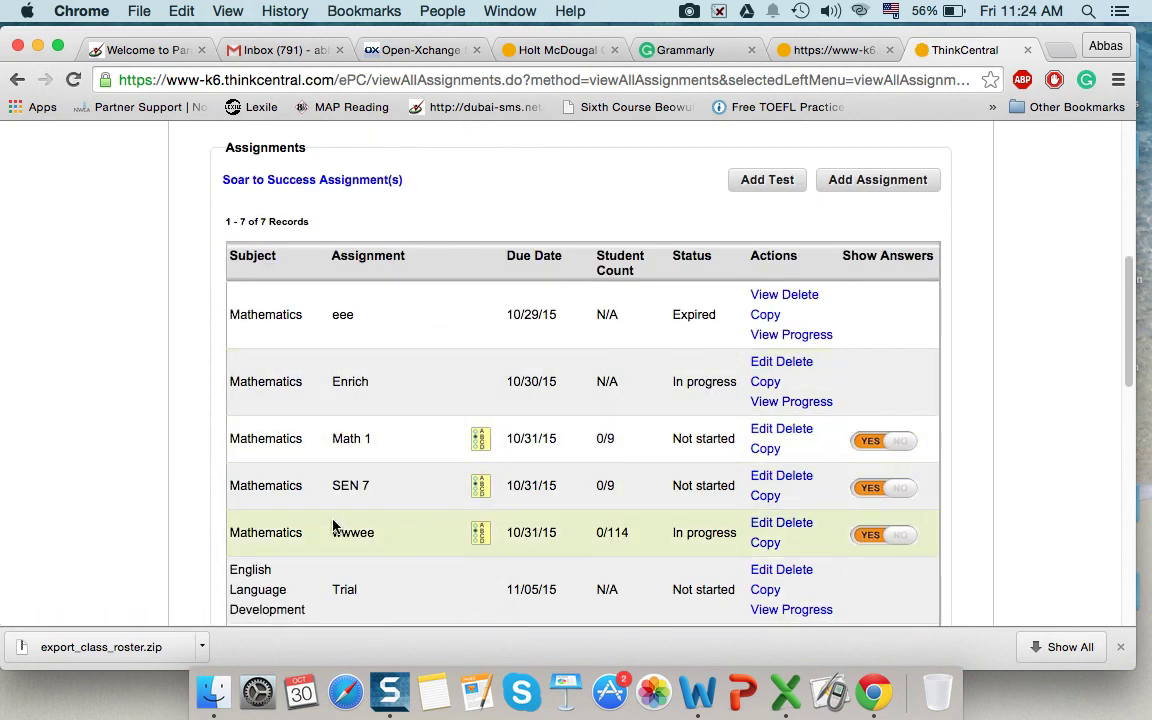
{"action": "scroll", "coordinate": [400, 480], "scroll_direction": "down", "scroll_amount": 3}
{"action": "scroll", "coordinate": [429, 449], "scroll_direction": "up", "scroll_amount": 3}
{"action": "scroll", "coordinate": [424, 352], "scroll_direction": "down", "scroll_amount": 4}
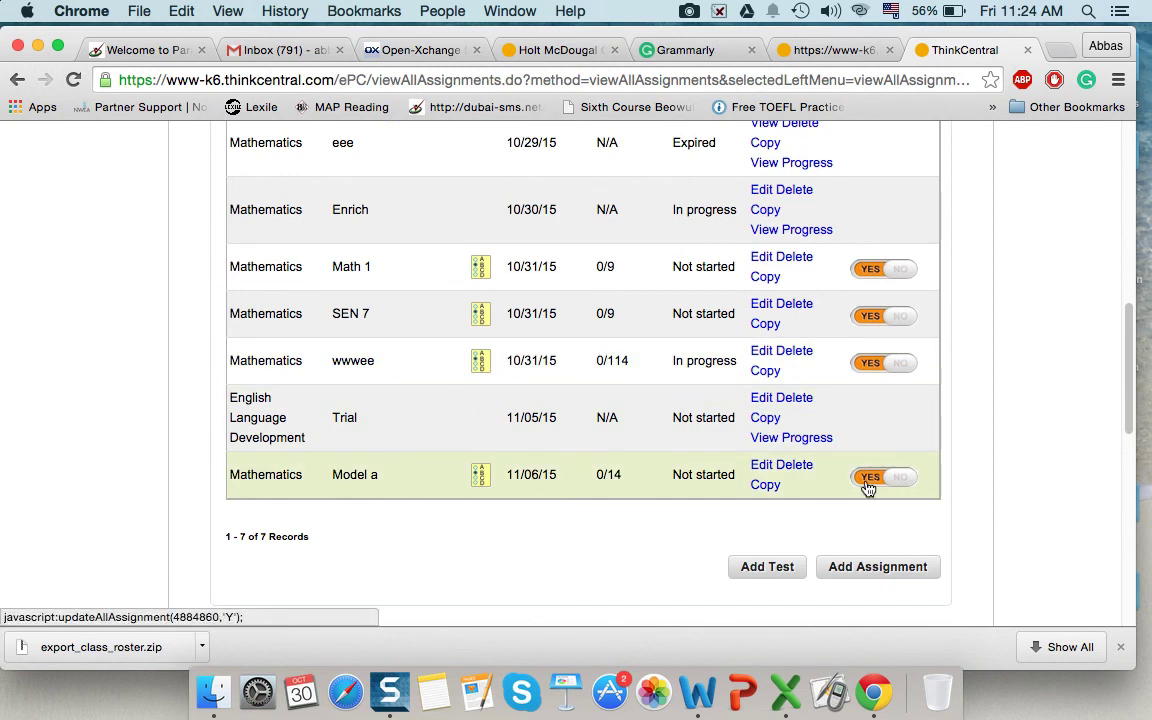
{"action": "scroll", "coordinate": [867, 487], "scroll_direction": "up", "scroll_amount": 1}
{"action": "scroll", "coordinate": [867, 487], "scroll_direction": "up", "scroll_amount": 2}
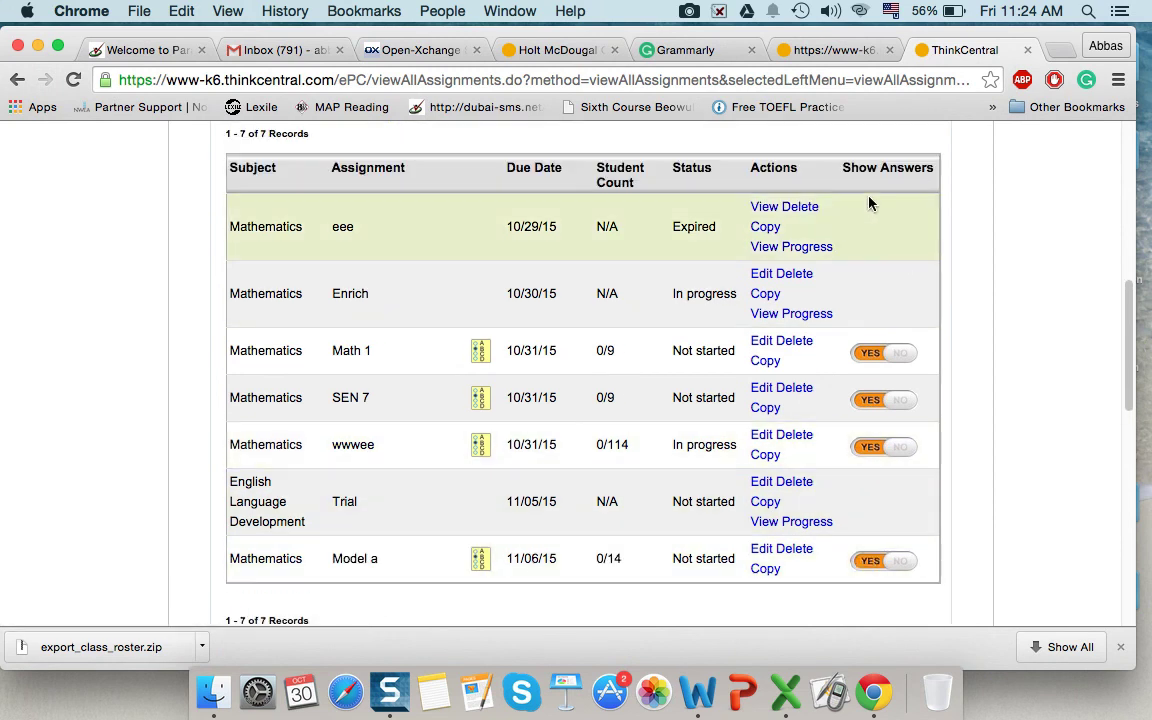
{"action": "left_click", "coordinate": [870, 569]}
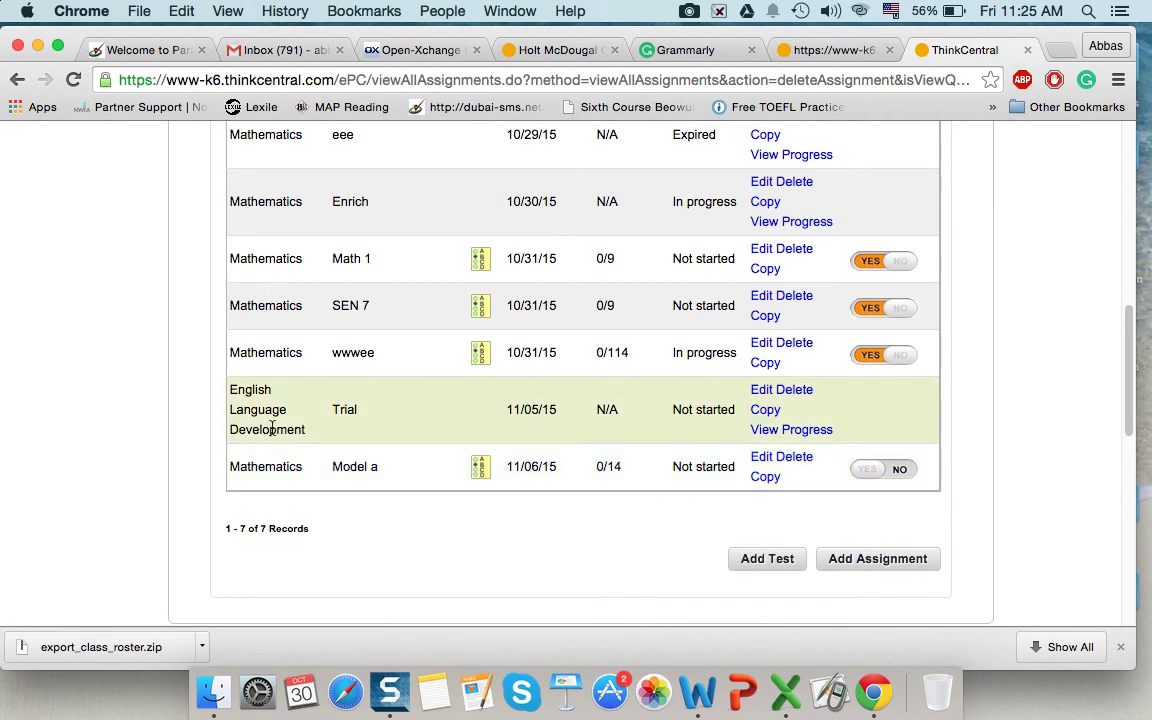
{"action": "scroll", "coordinate": [473, 363], "scroll_direction": "up", "scroll_amount": 10}
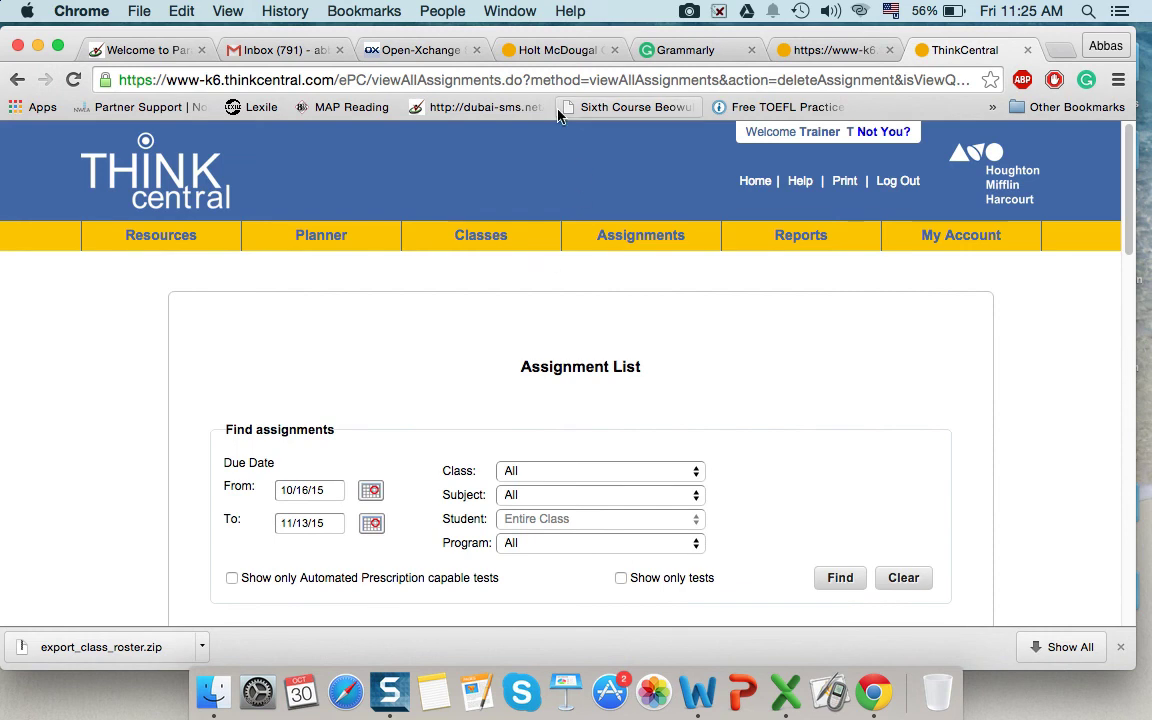
{"action": "left_click", "coordinate": [689, 11]}
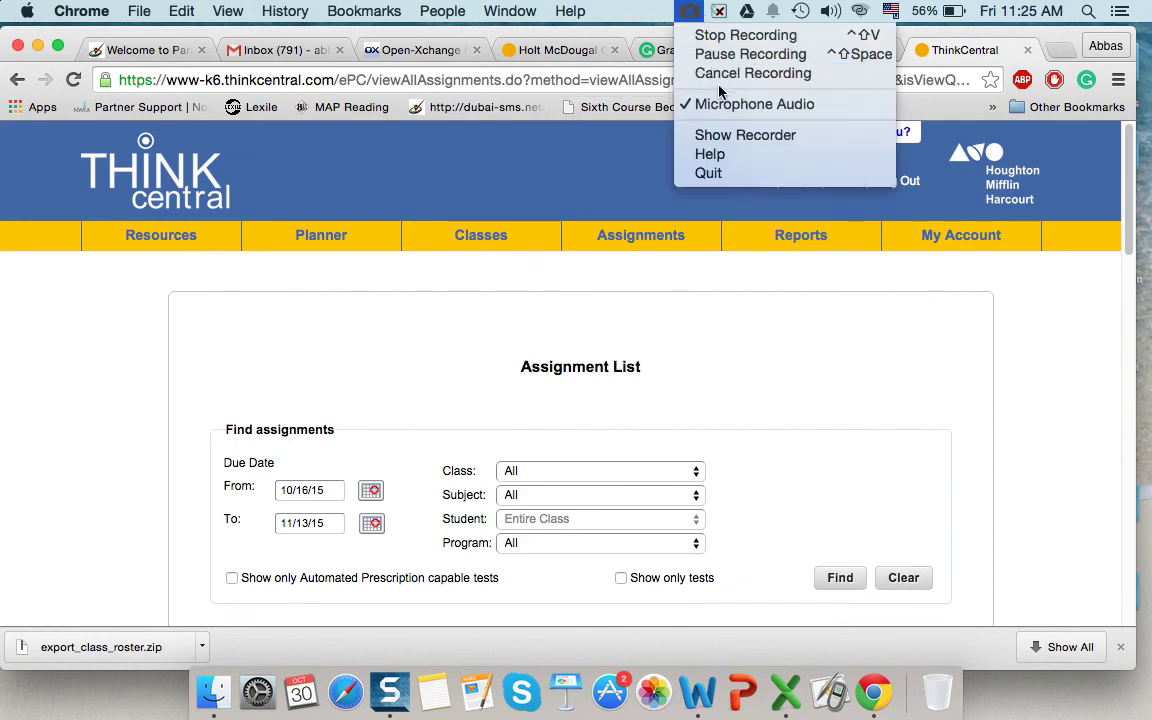